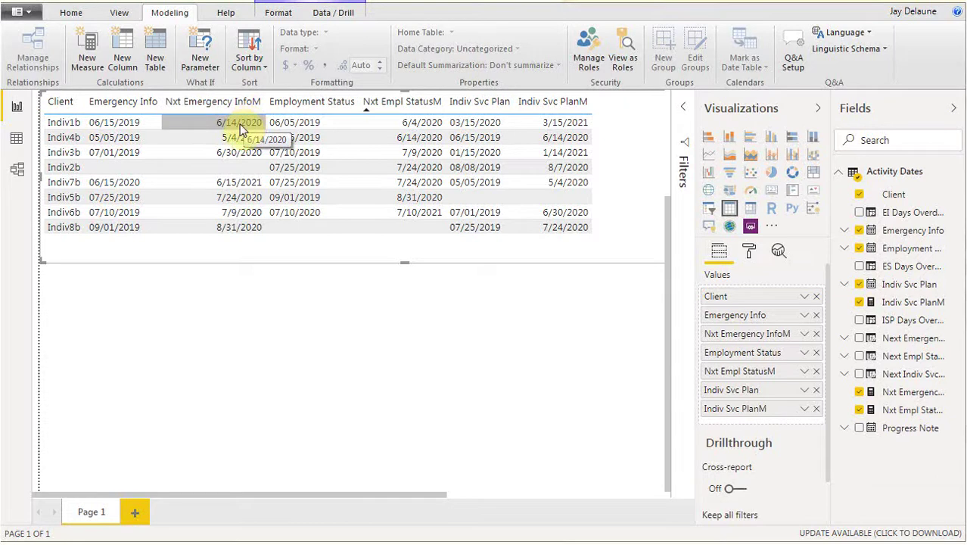
Scroll the report canvas up to reveal the Conditional Formatting table above the plain client table
click(409, 138)
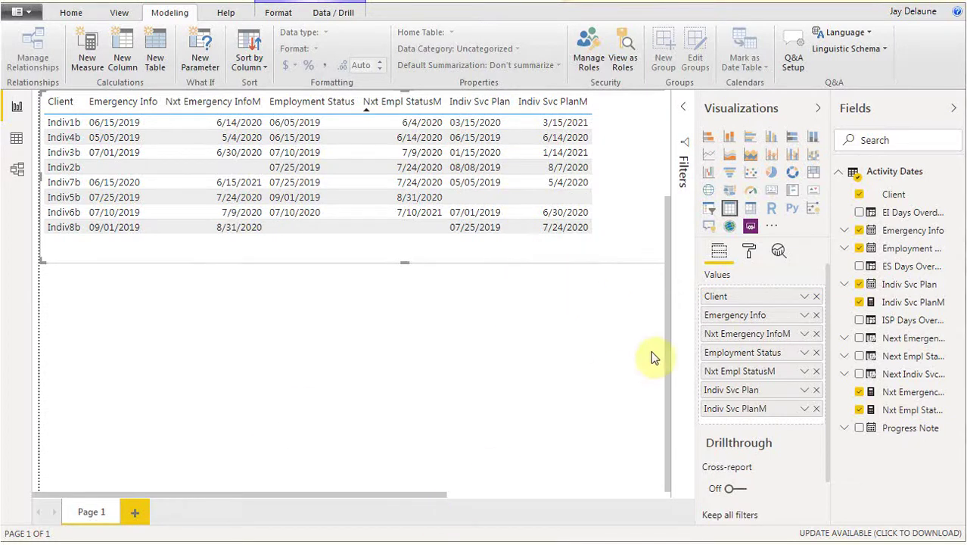
drag(667, 361, 674, 264)
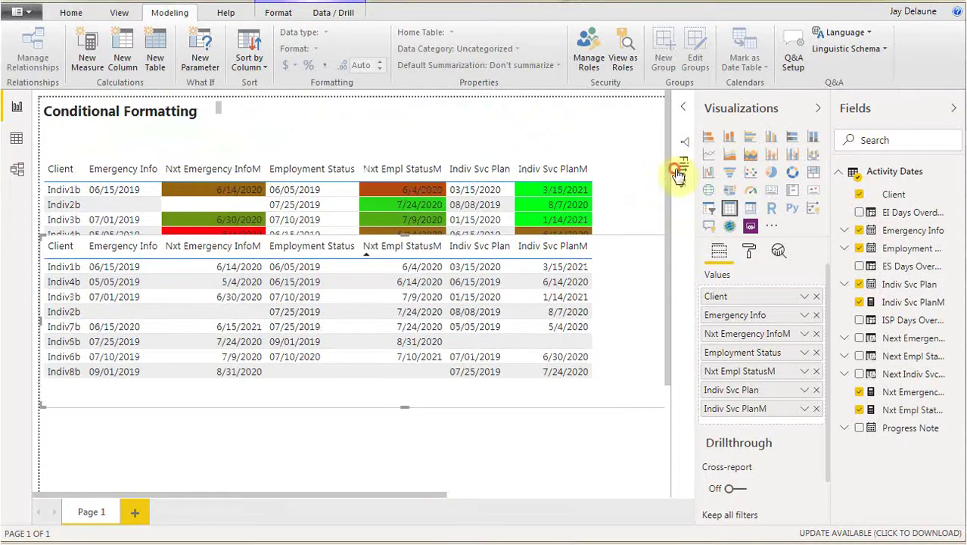
Sort the colour-coded table by Nxt Empl StatusM, then ascending by Indiv Svc PlanM
click(617, 193)
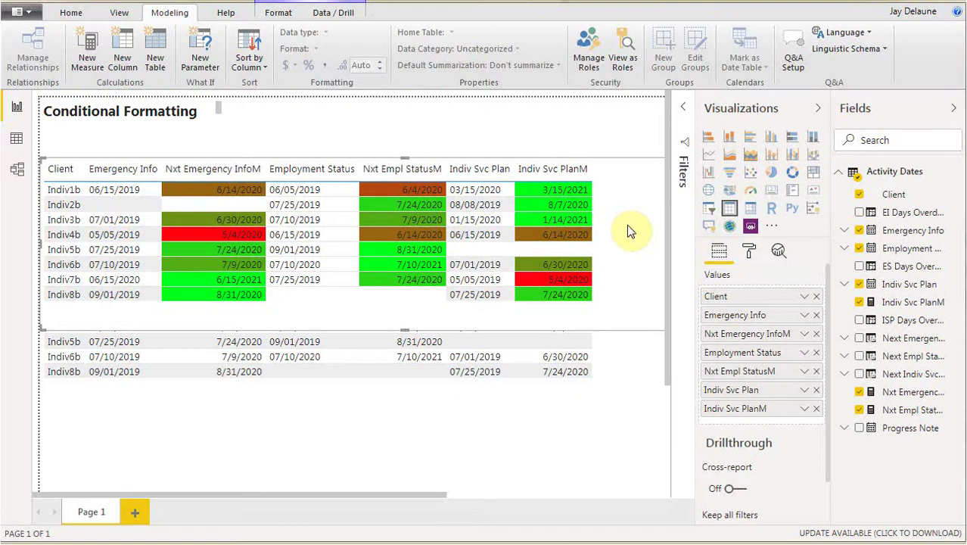
click(382, 169)
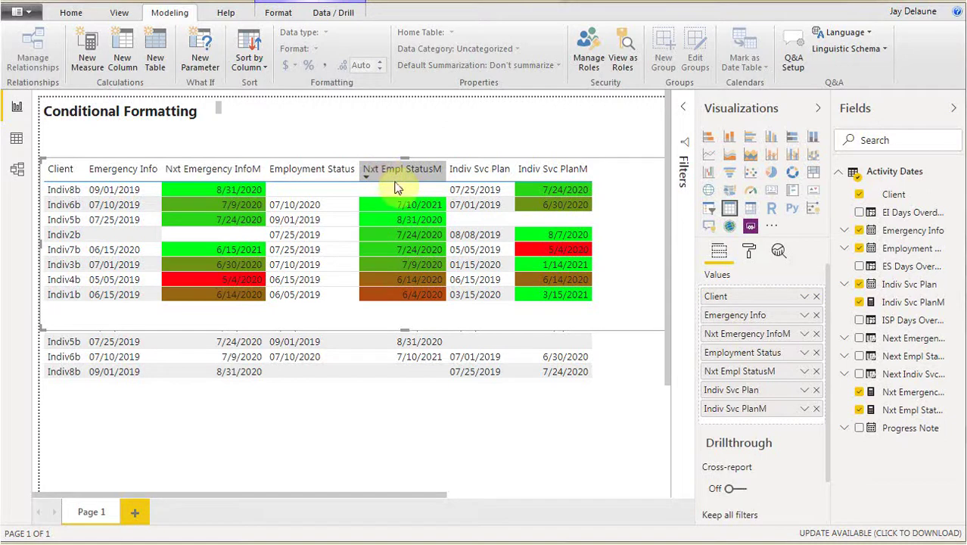
click(393, 173)
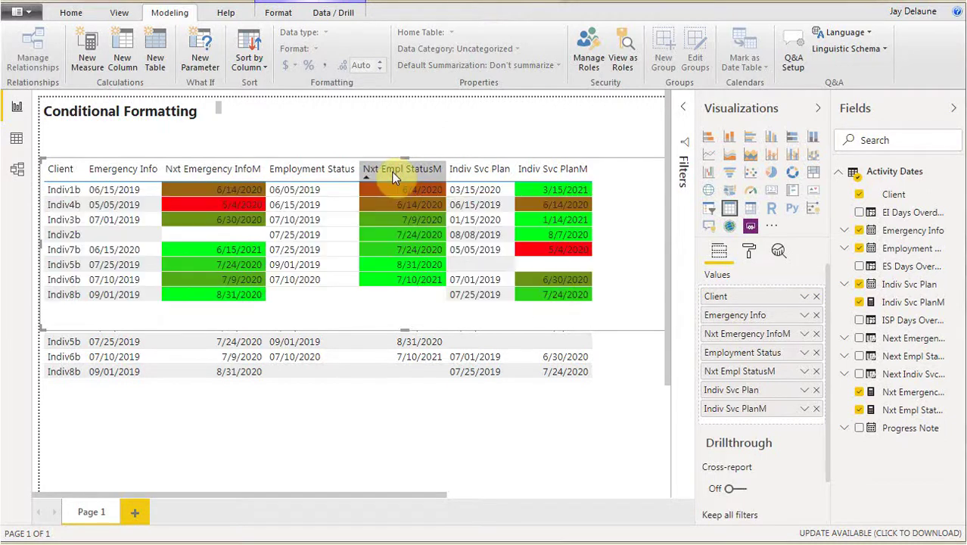
click(550, 170)
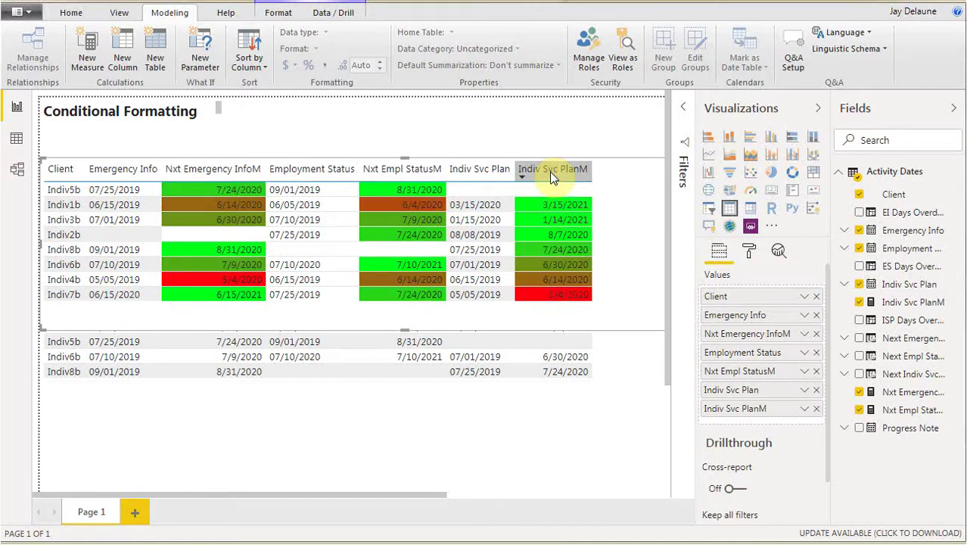
click(551, 175)
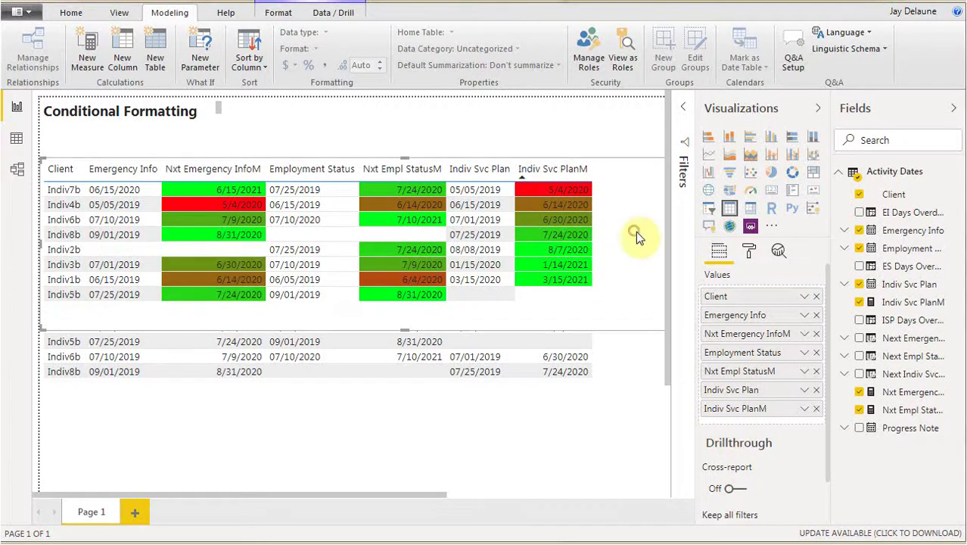
Add Progress Note to the table, shown as plain dates instead of Date Hierarchy
click(859, 428)
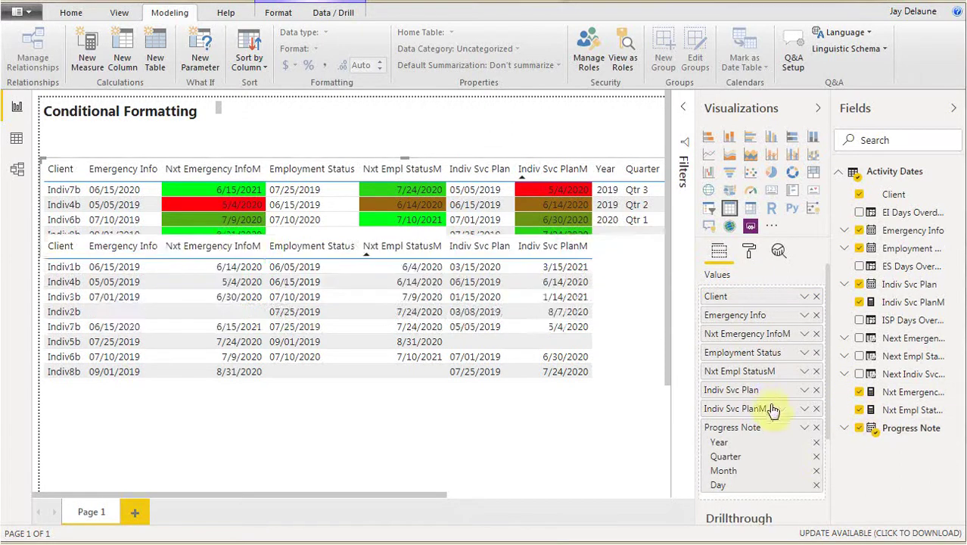
click(806, 429)
click(822, 409)
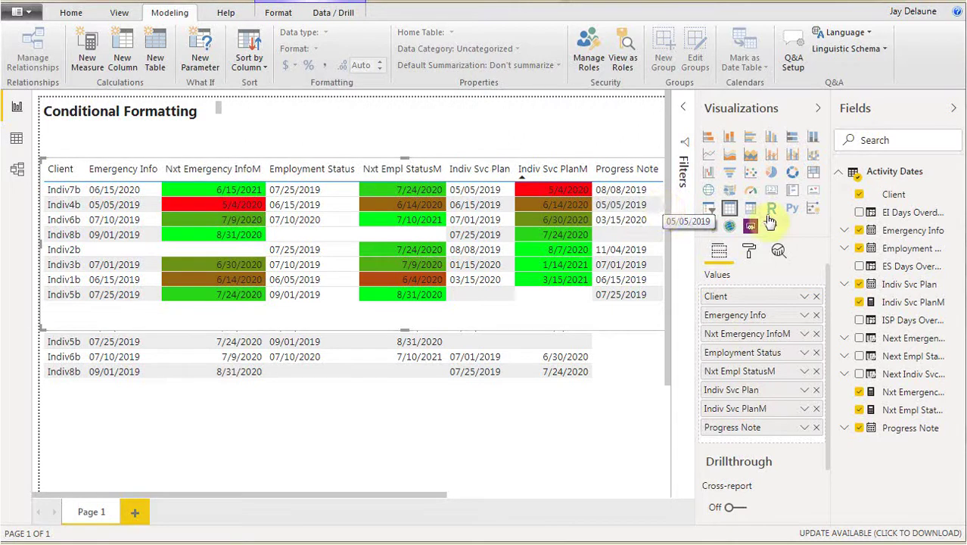
Create a new Activity Dates measure from the pasted formula, swapping [Emergency Info] for [Progress Note]
click(956, 173)
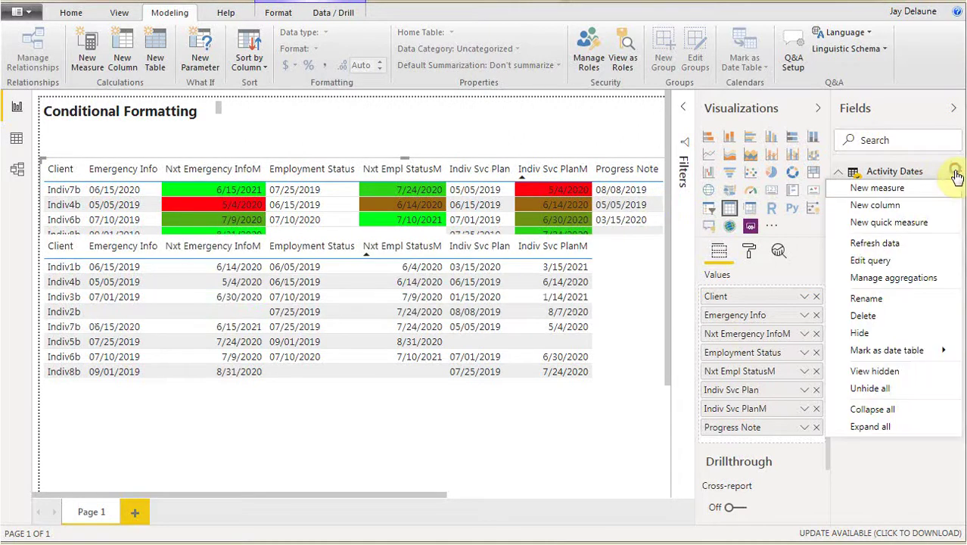
click(902, 188)
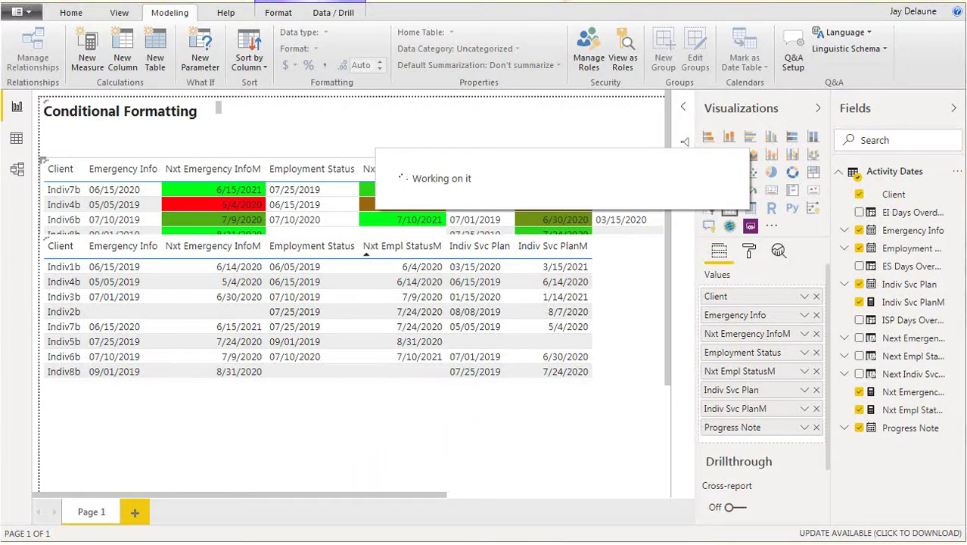
text(Nxt Emergency InfoM = var __value= max('Activity Dates'[Emergency Info])RETURN IF ( ISBLANK ( __value ), "", __value + 365 ))
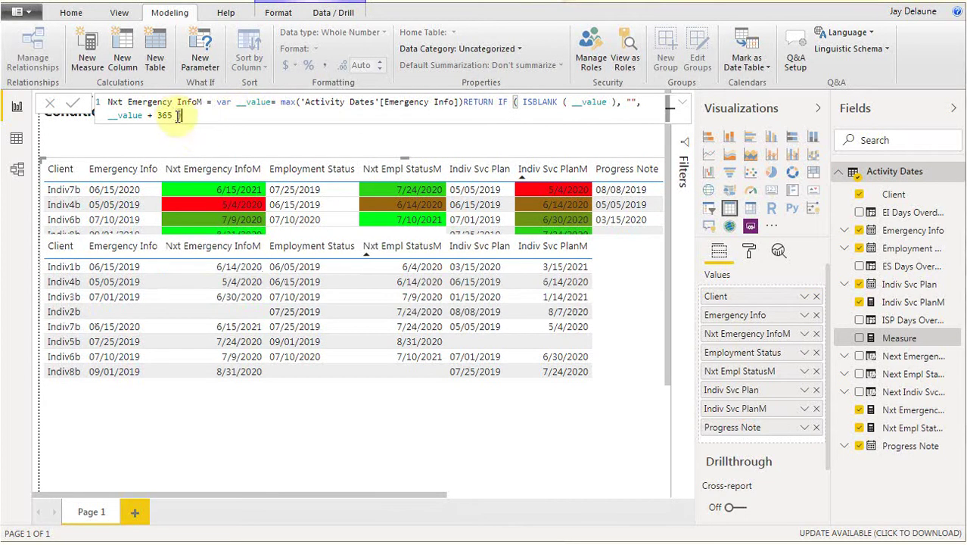
text())
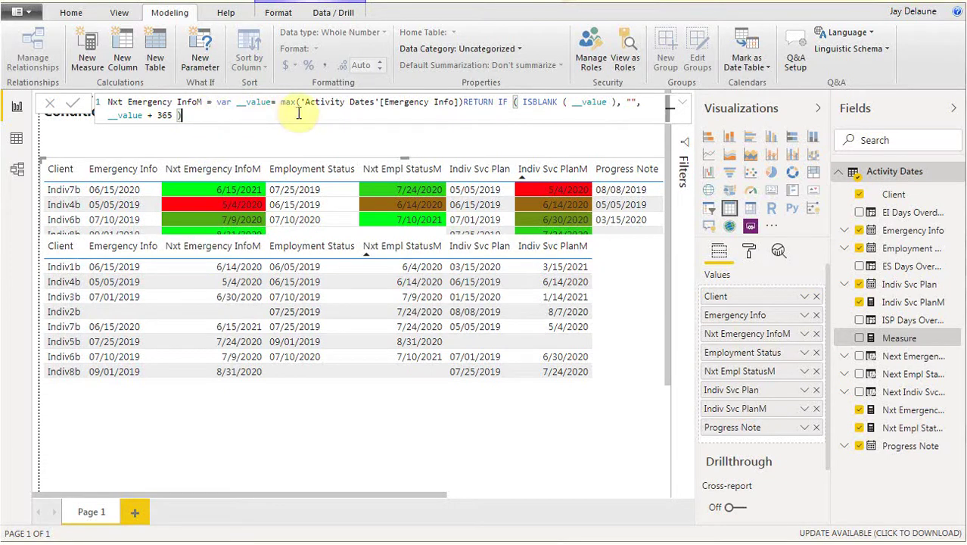
drag(302, 101, 460, 107)
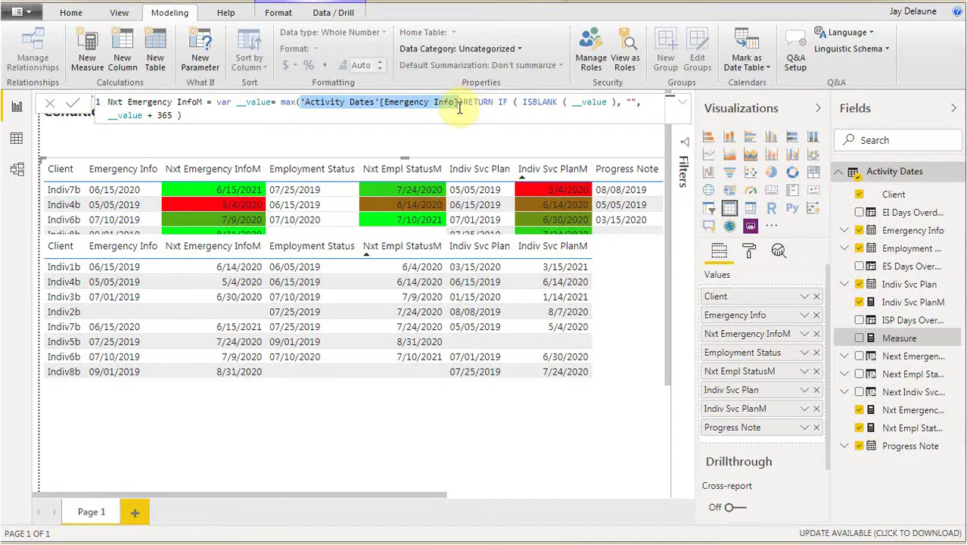
text(pro)
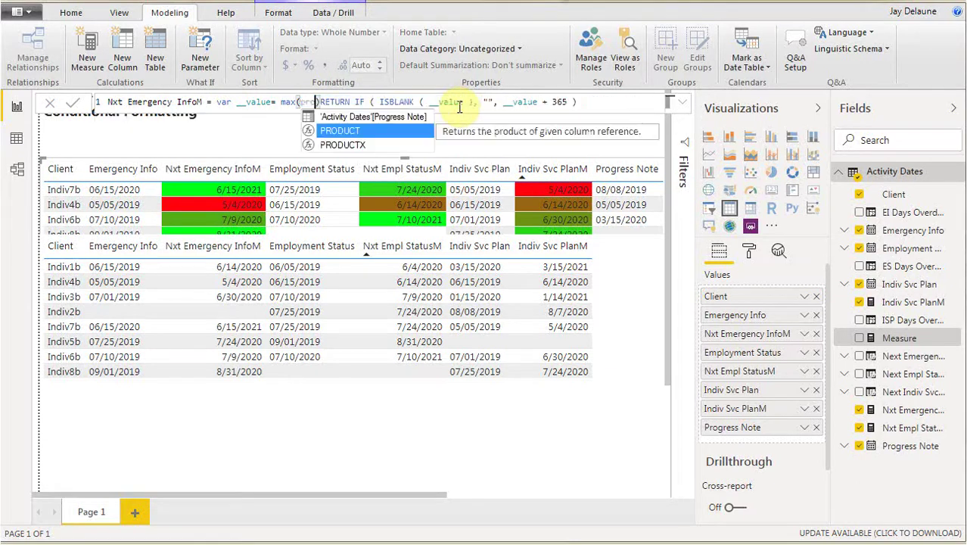
click(410, 119)
click(409, 121)
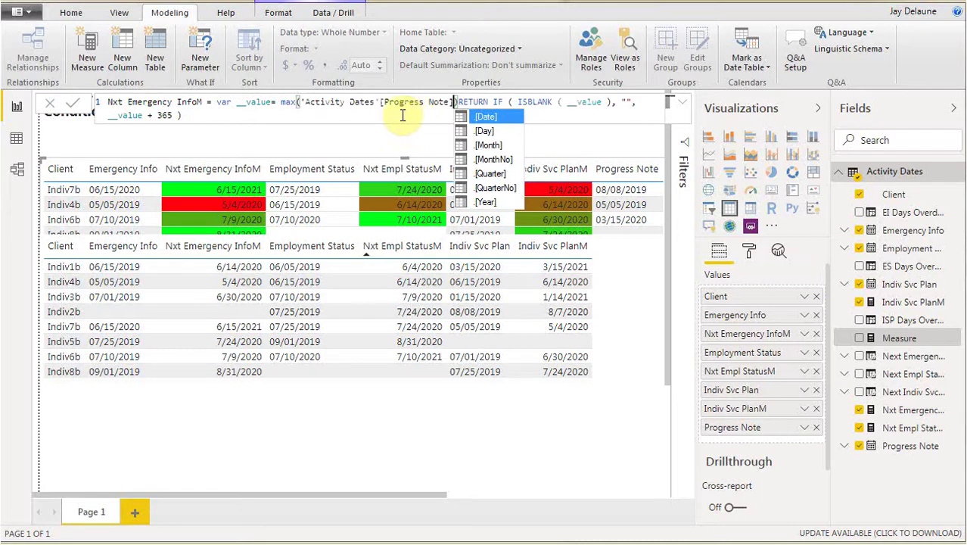
Rename the measure to Nxt Progress NoteM and commit it
click(125, 103)
drag(127, 104, 201, 105)
text(Progress )
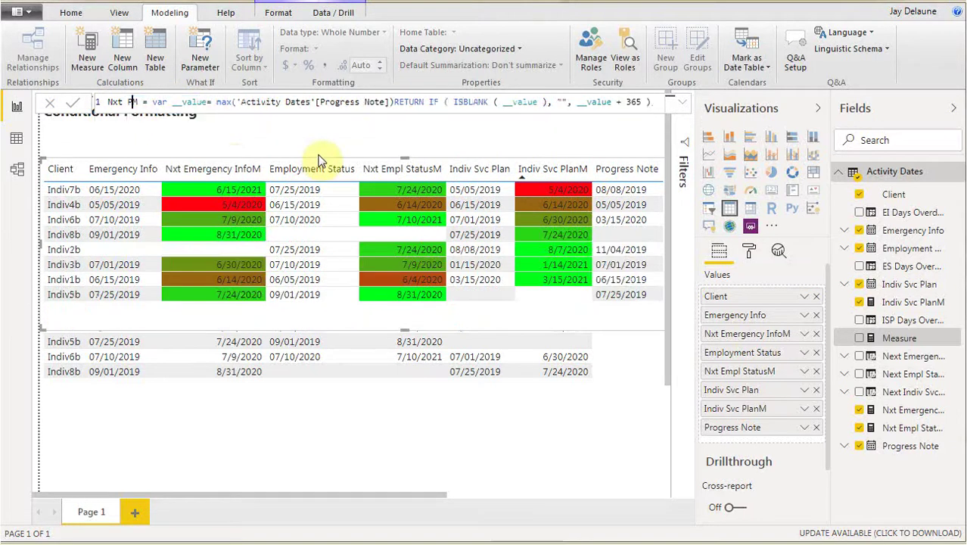
text(Note)
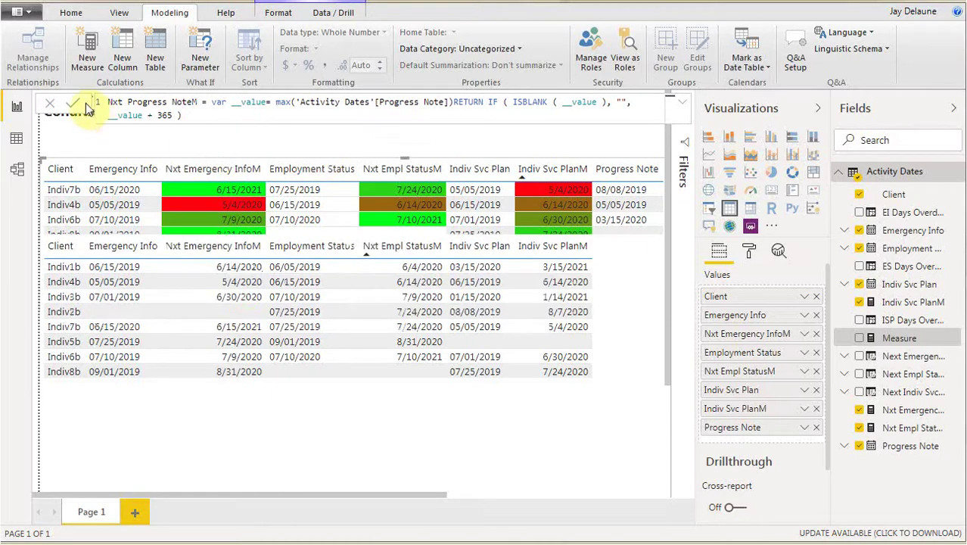
click(81, 104)
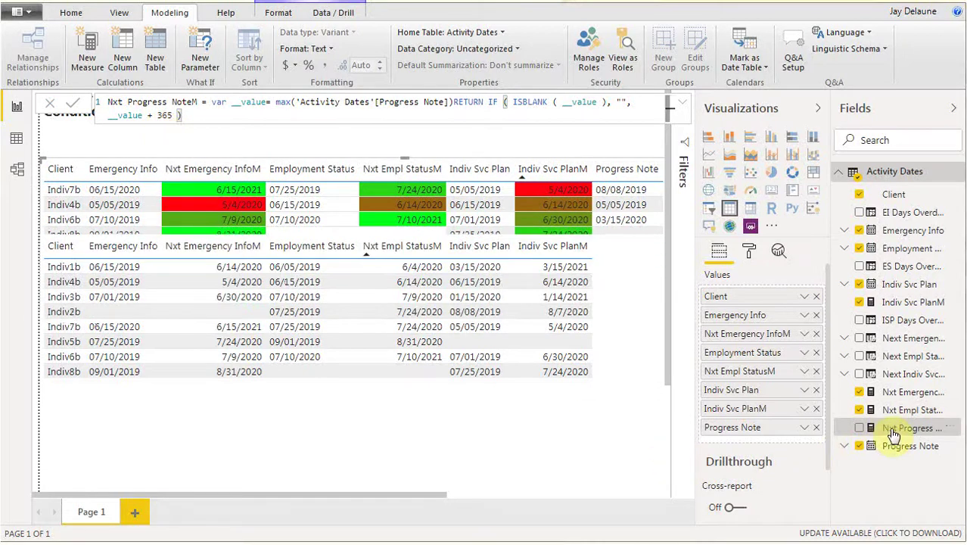
Add Nxt Progress NoteM to the table and scroll right to view the new column
click(860, 428)
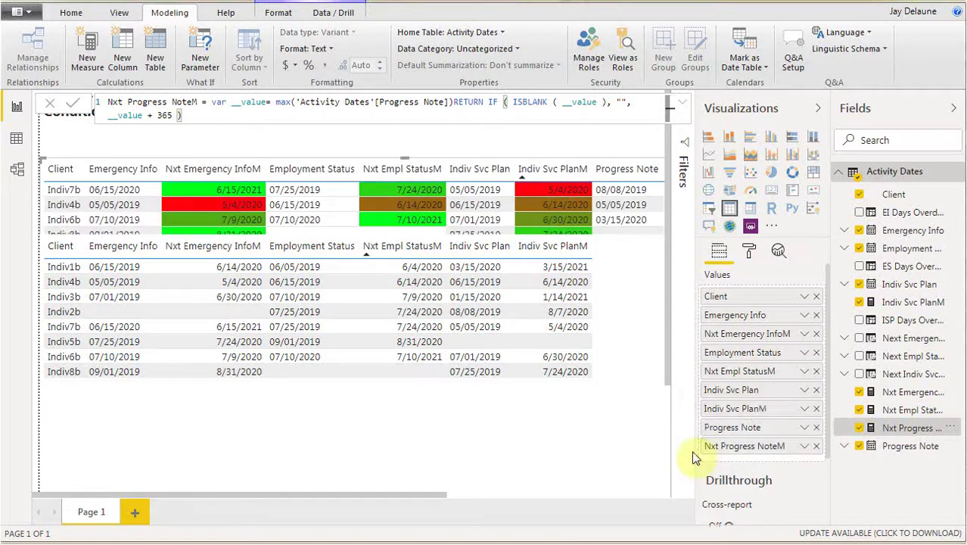
drag(420, 493, 519, 493)
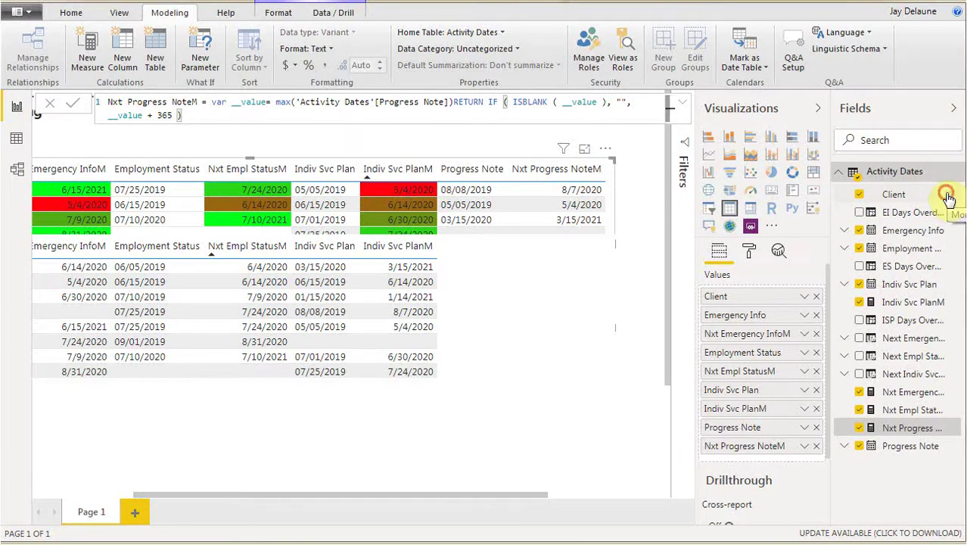
click(947, 196)
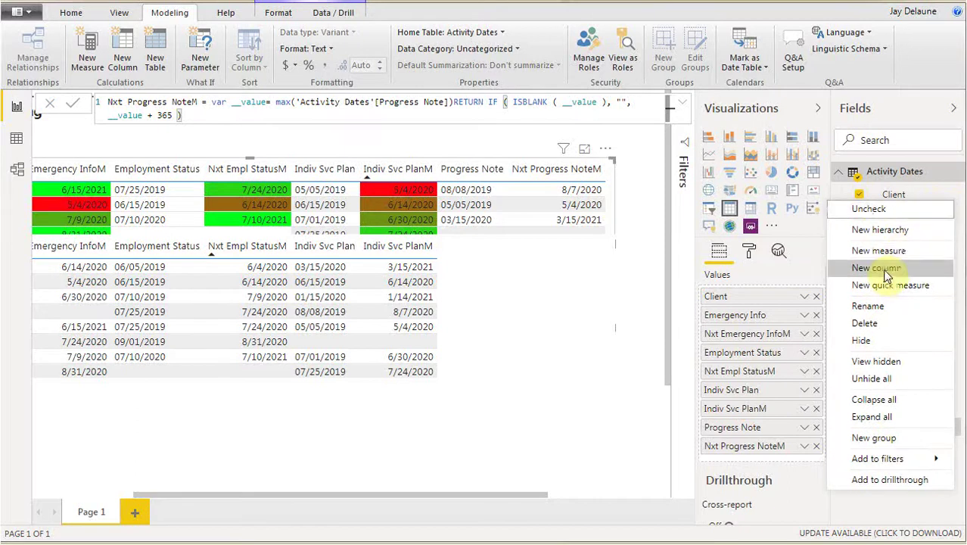
Define the Next Progress NoteC column as 'Activity Dates'[Progress Note] + 365 and commit it
key(Escape)
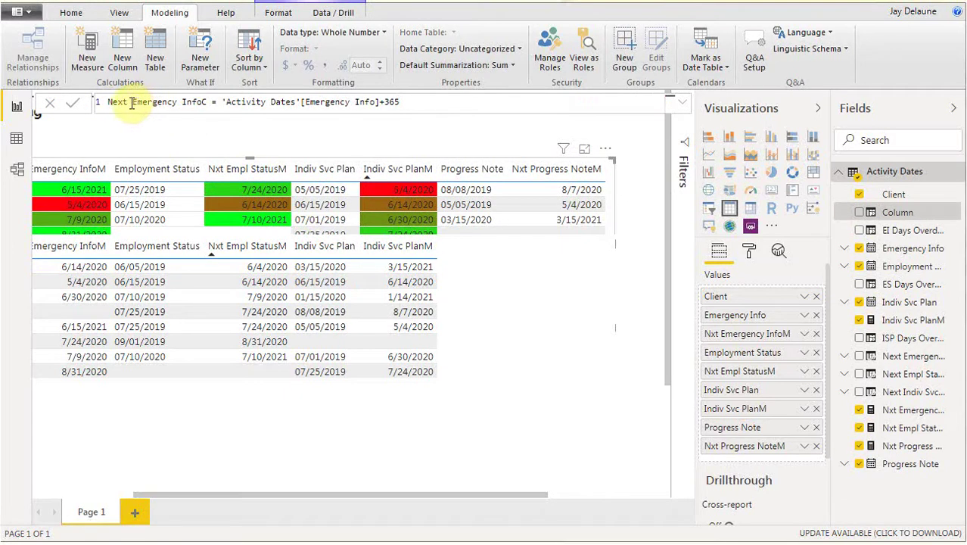
drag(132, 104, 204, 104)
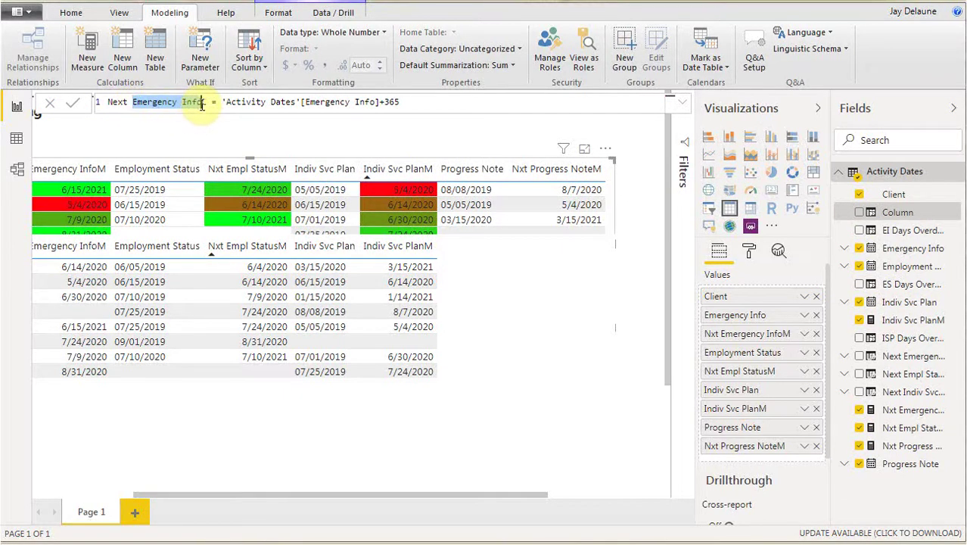
text(Progress)
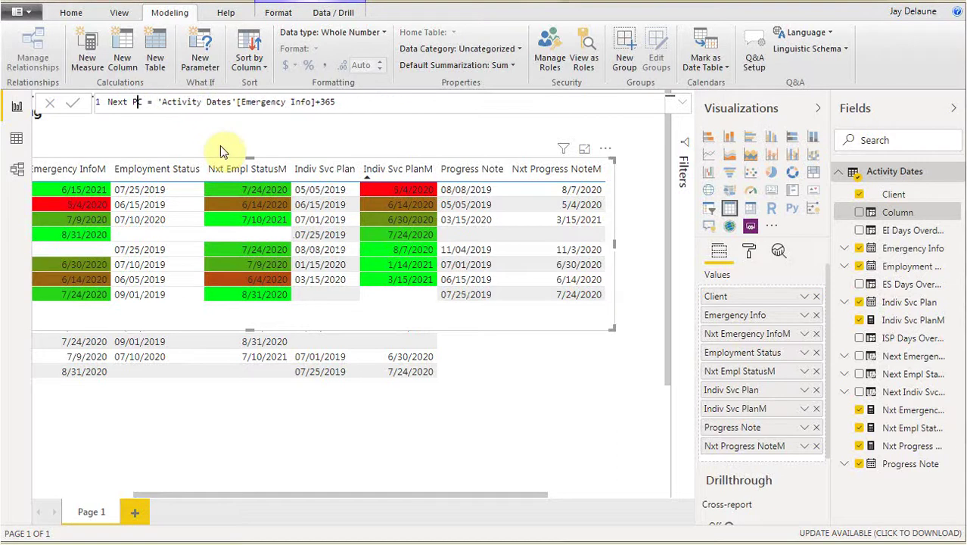
text( Not)
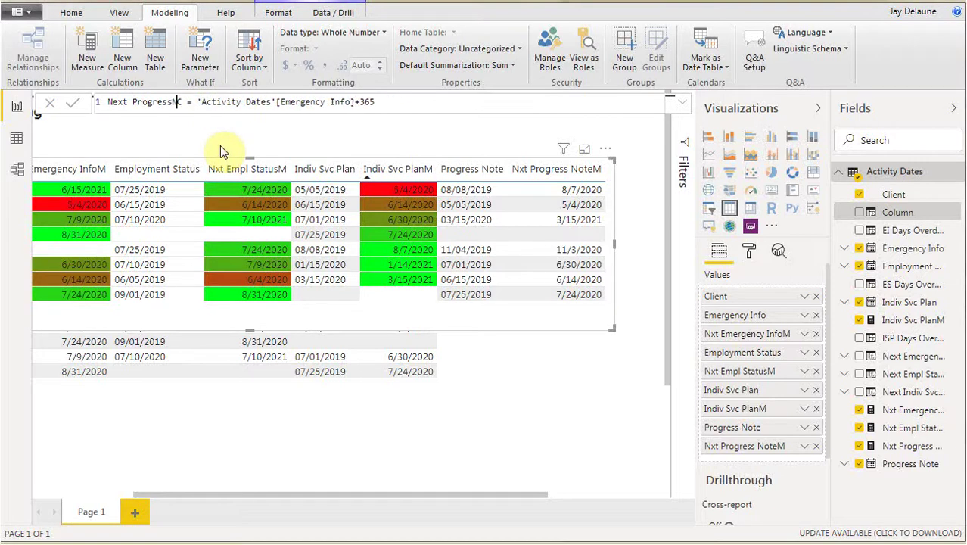
text(e)
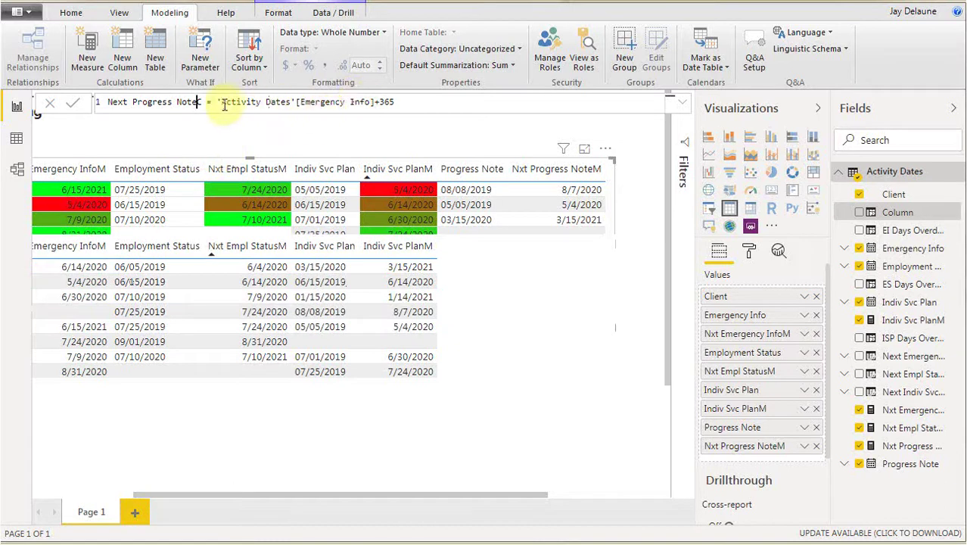
drag(218, 106, 380, 111)
text(pro)
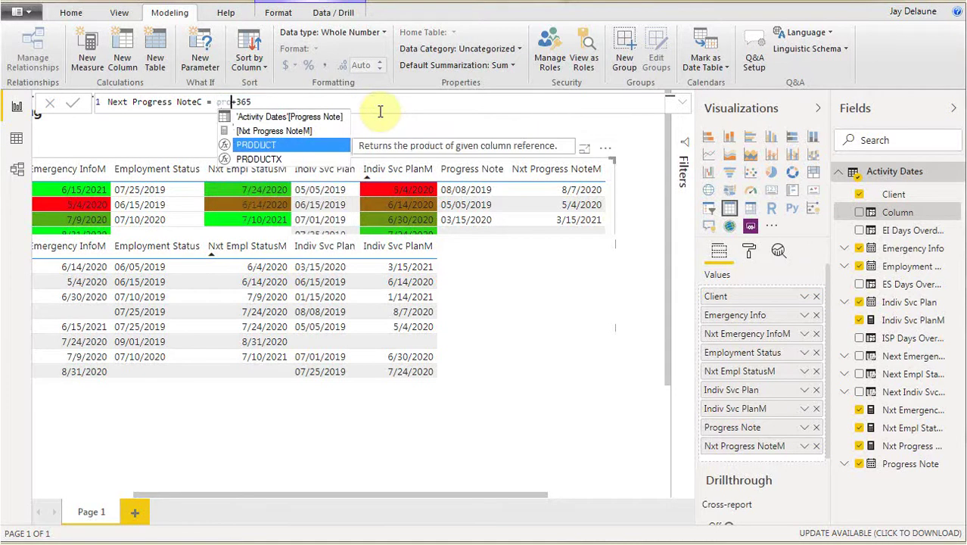
click(316, 119)
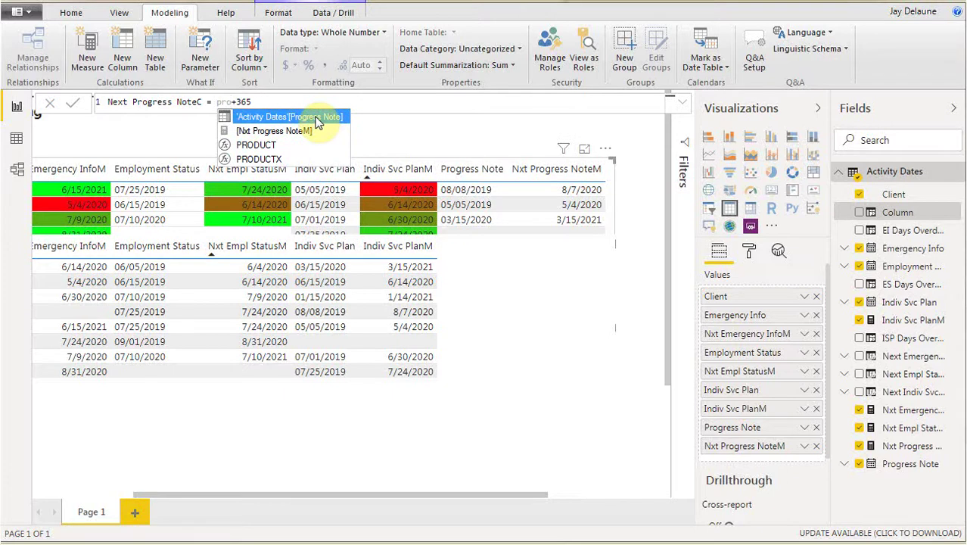
click(318, 121)
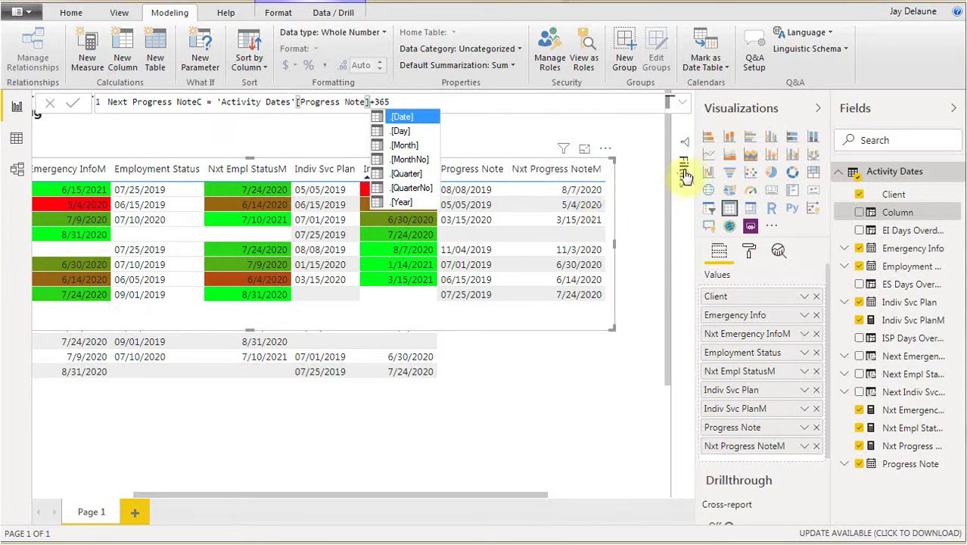
click(74, 103)
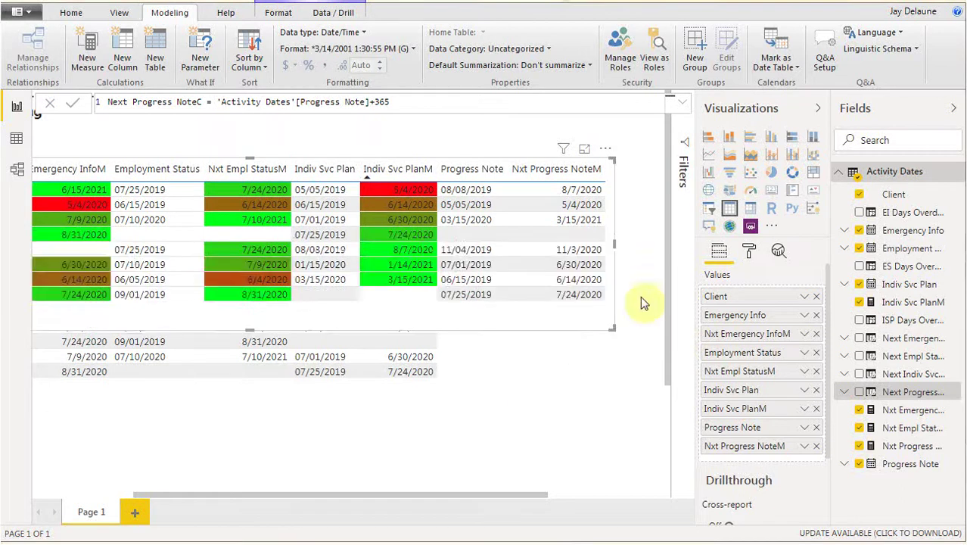
click(947, 196)
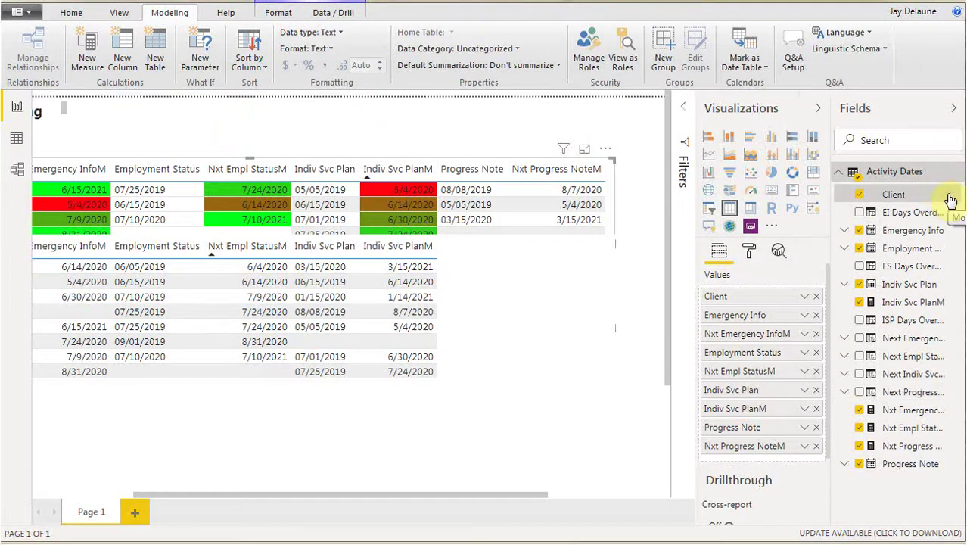
Create a new column from the pasted EI Days Overdue formula, renamed PN Days Overdue
click(950, 196)
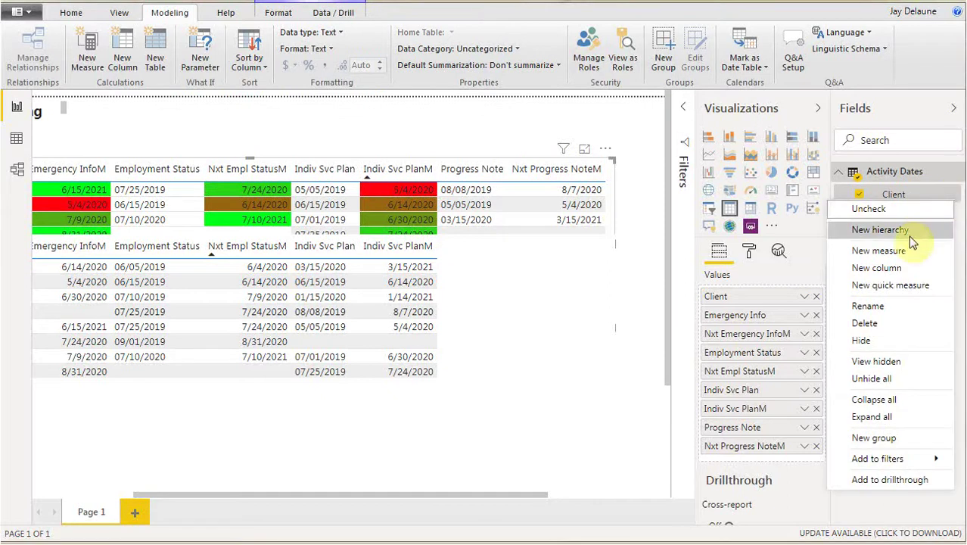
click(868, 265)
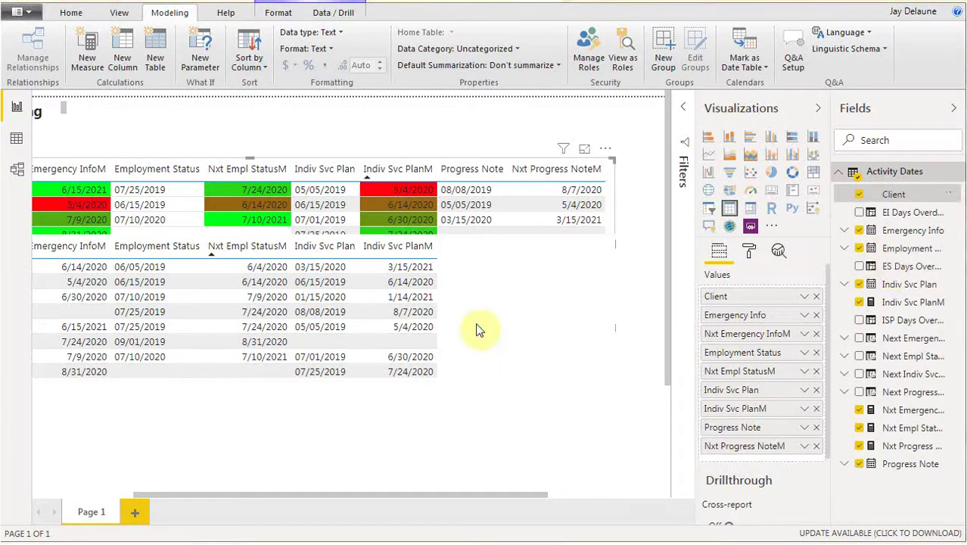
text(EI Days Overdue = today()-'Activity Dates'[Next Emergency InfoC])
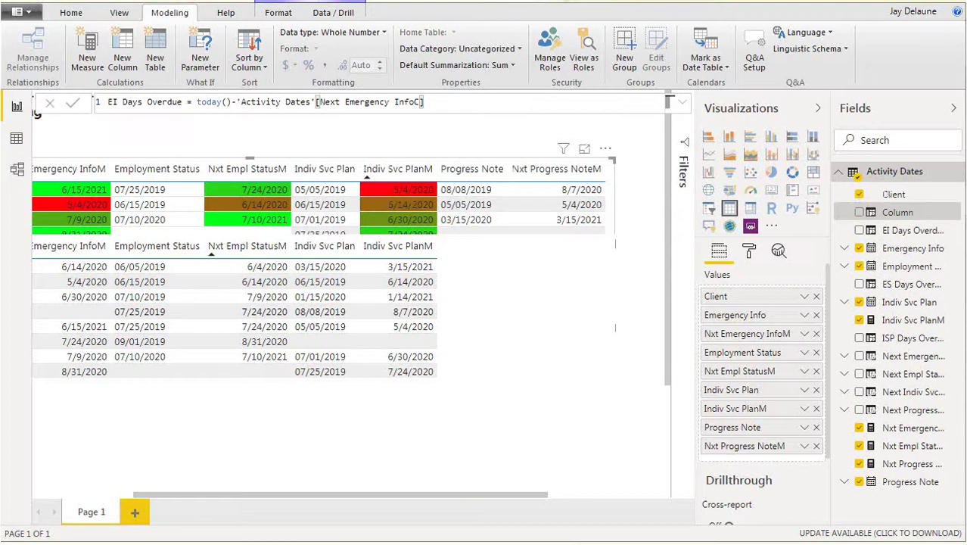
click(110, 101)
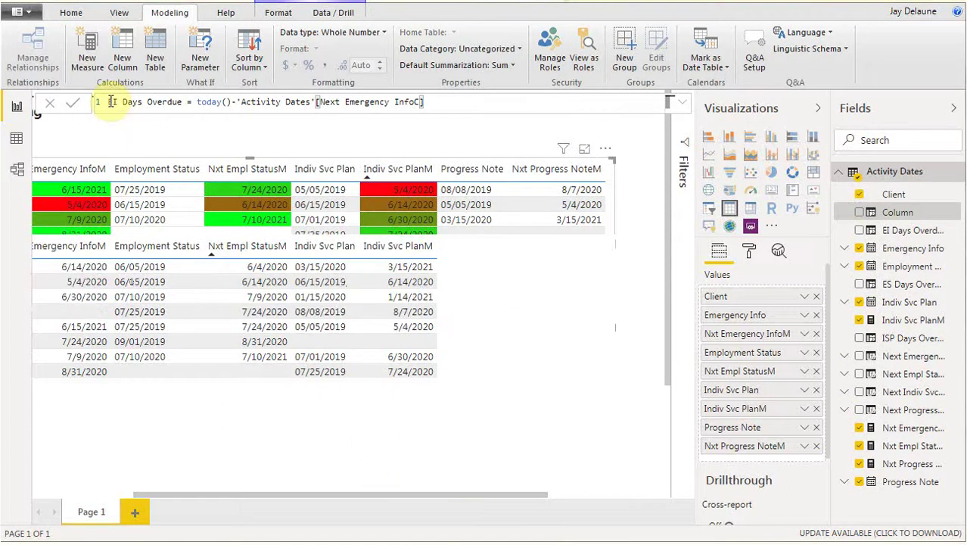
double_click(110, 102)
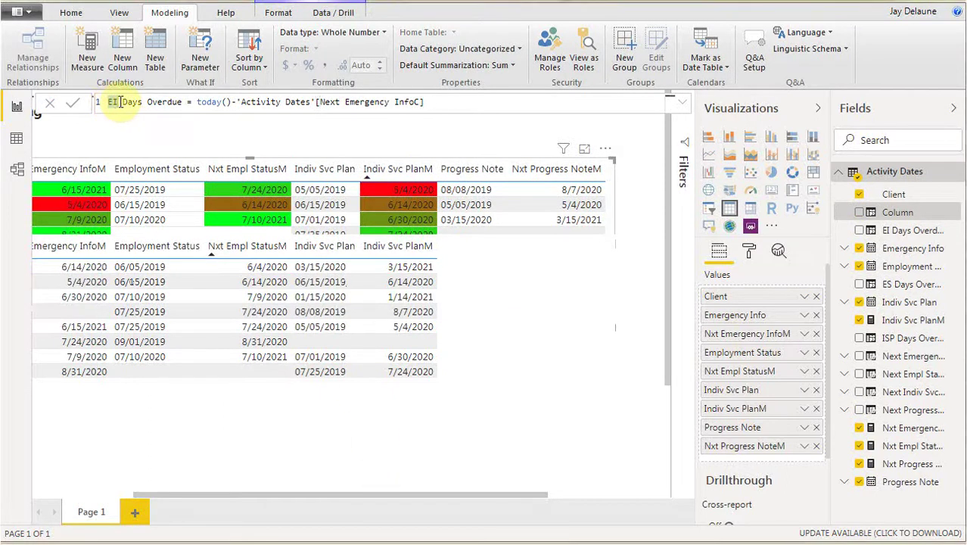
text(PR)
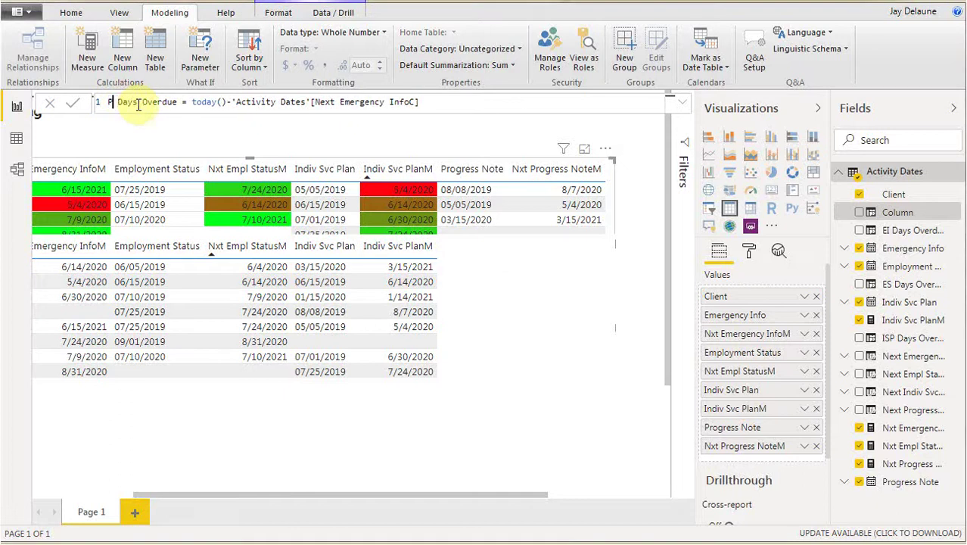
key(BackSpace)
text(N)
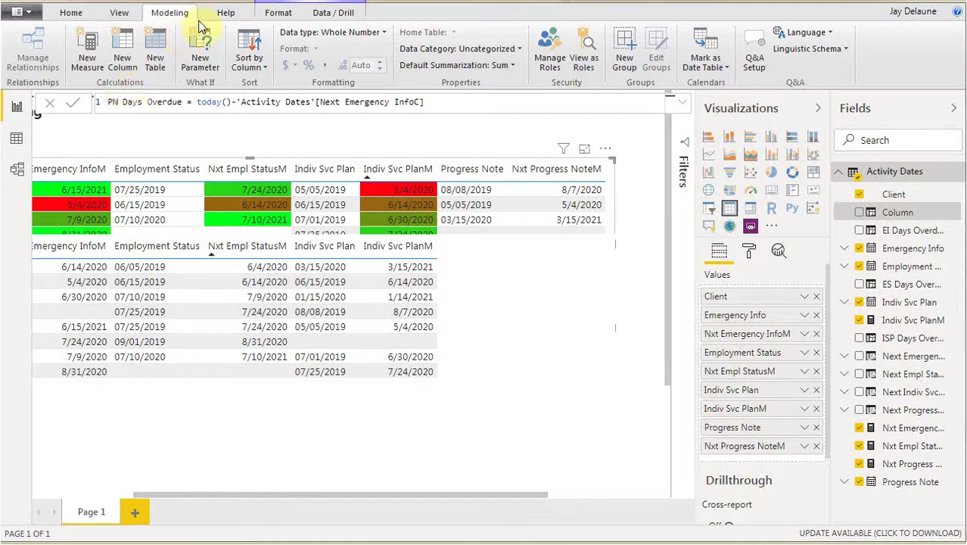
Replace the Next Emergency InfoC reference with [Next Progress NoteC] and commit the formula
drag(240, 101, 428, 103)
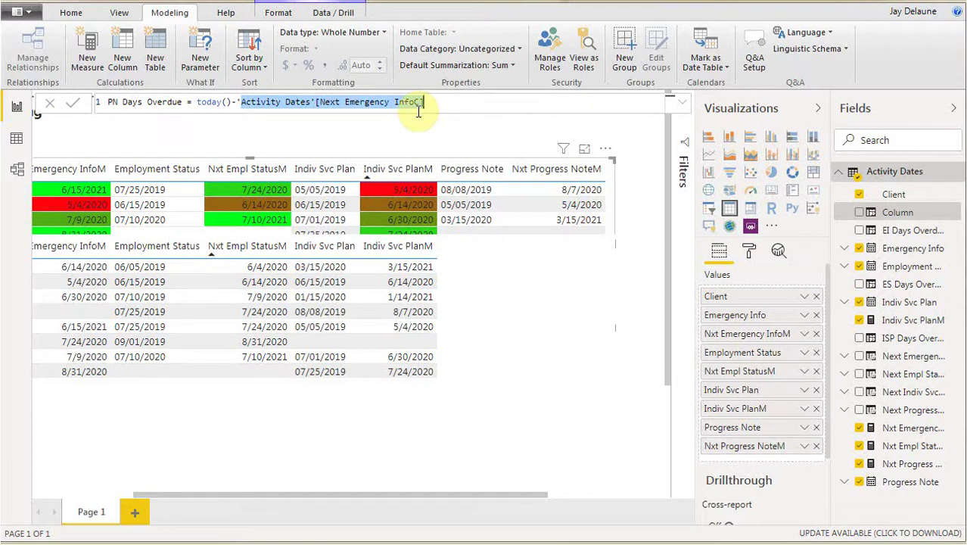
text(pro)
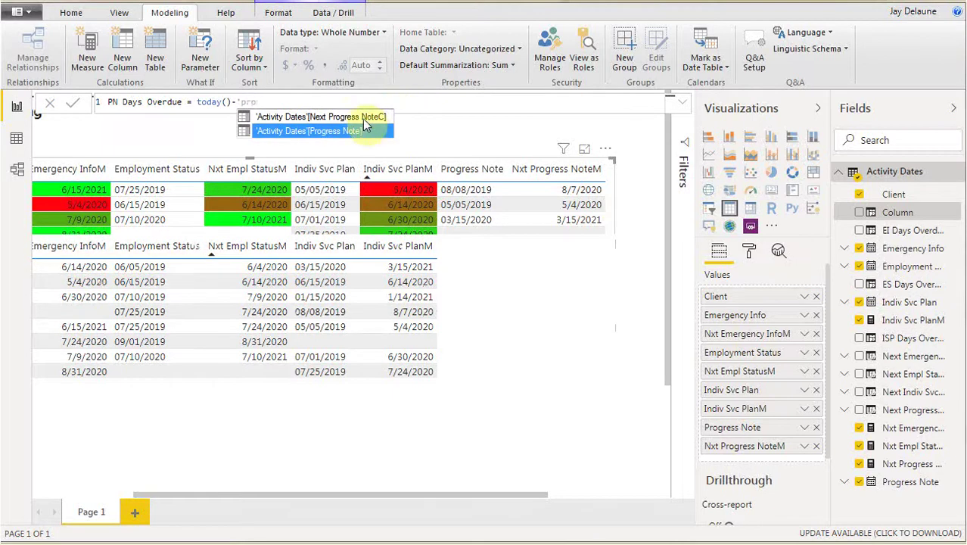
key(Up)
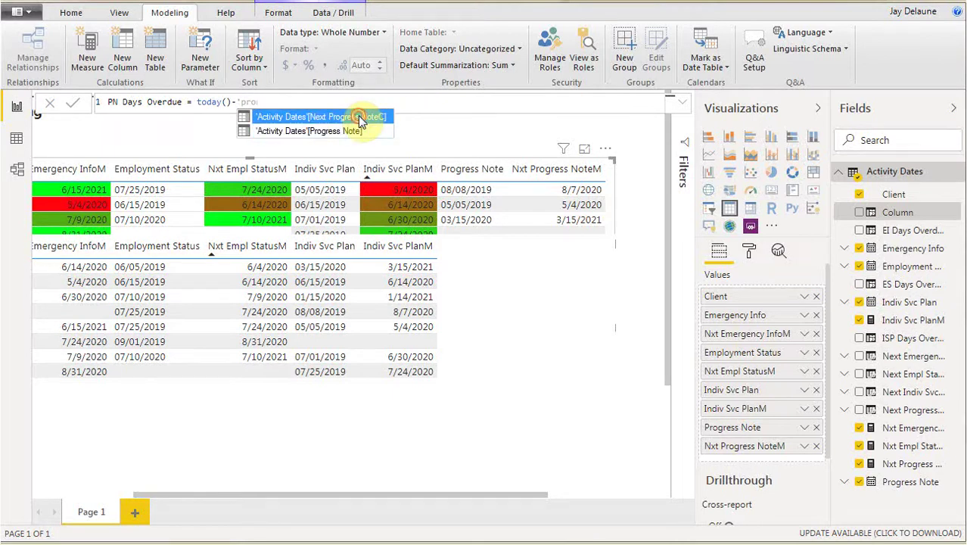
click(358, 117)
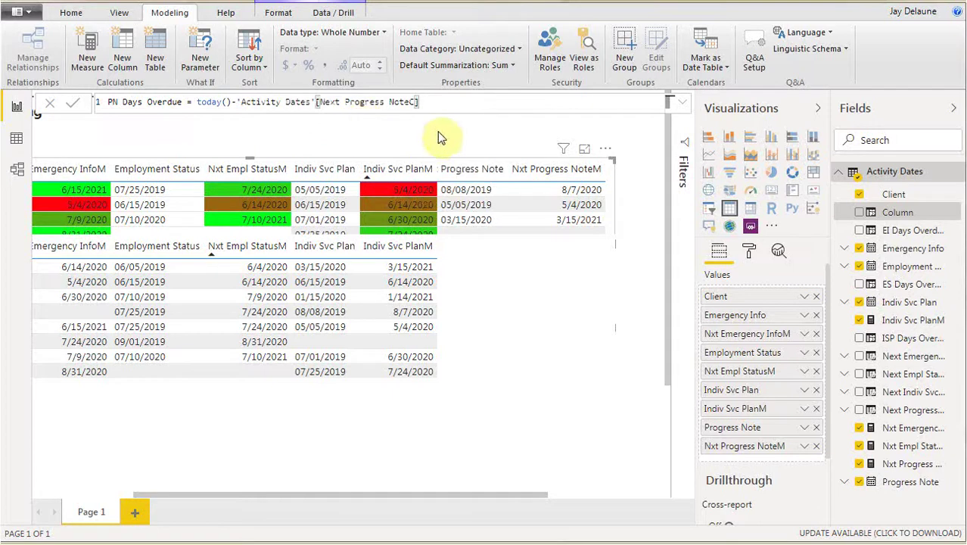
click(74, 101)
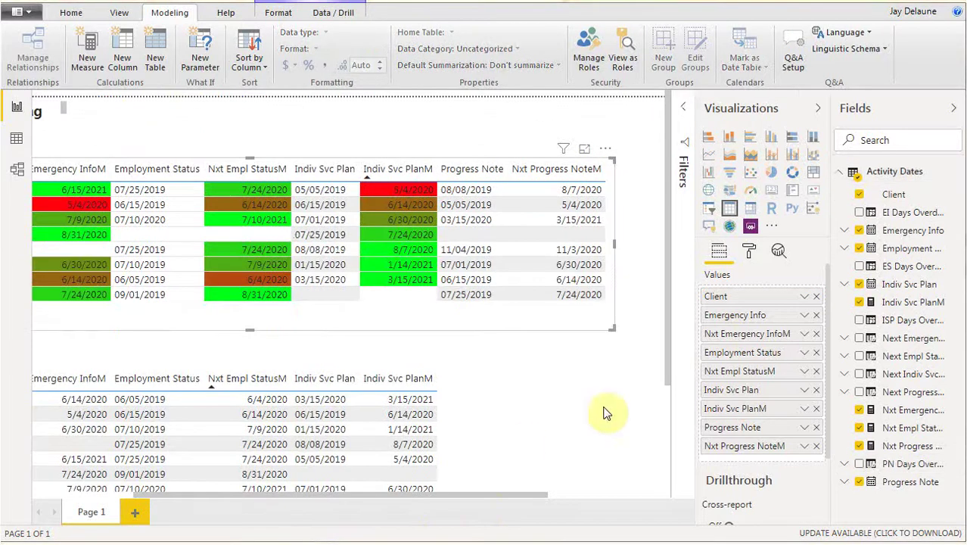
Add PN Days Overdue to the table and change its data type to Whole Number
click(859, 464)
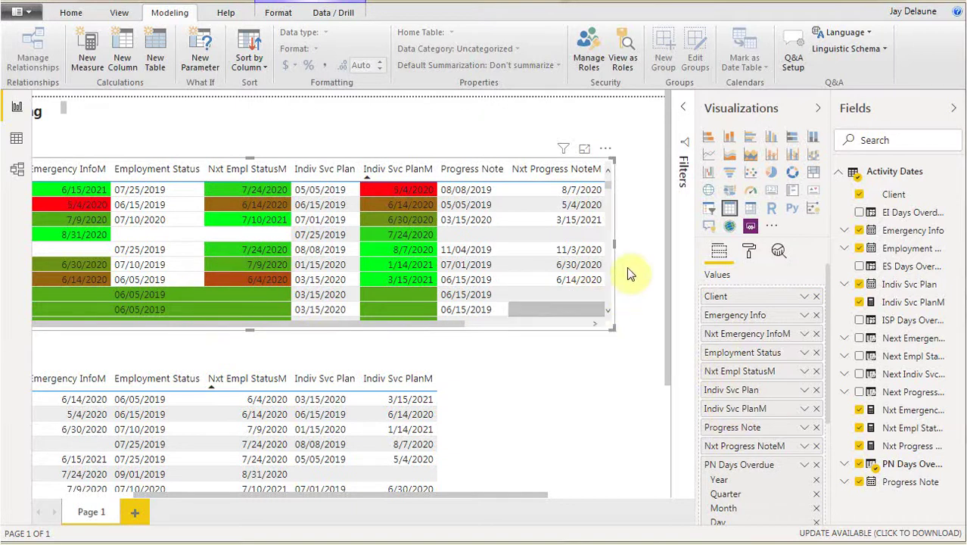
click(894, 463)
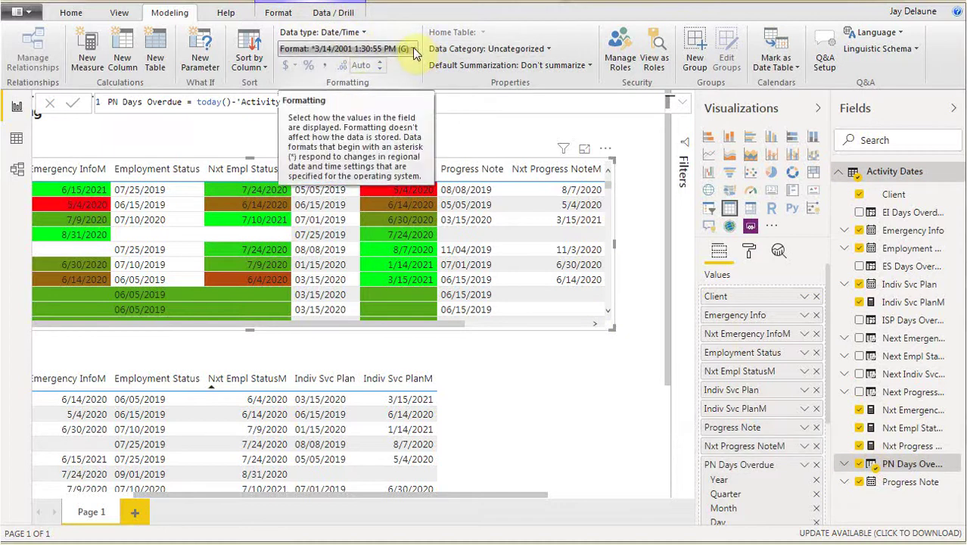
click(364, 34)
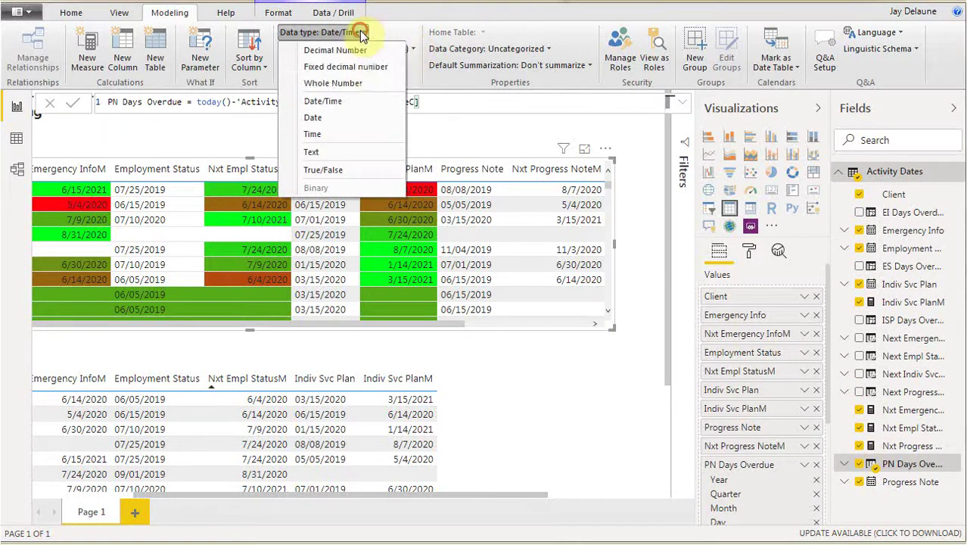
click(356, 82)
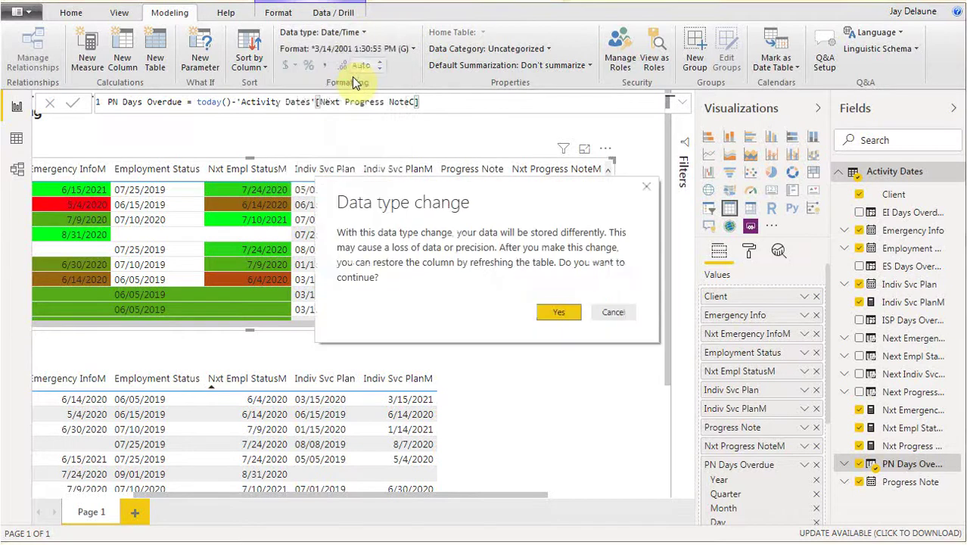
click(556, 313)
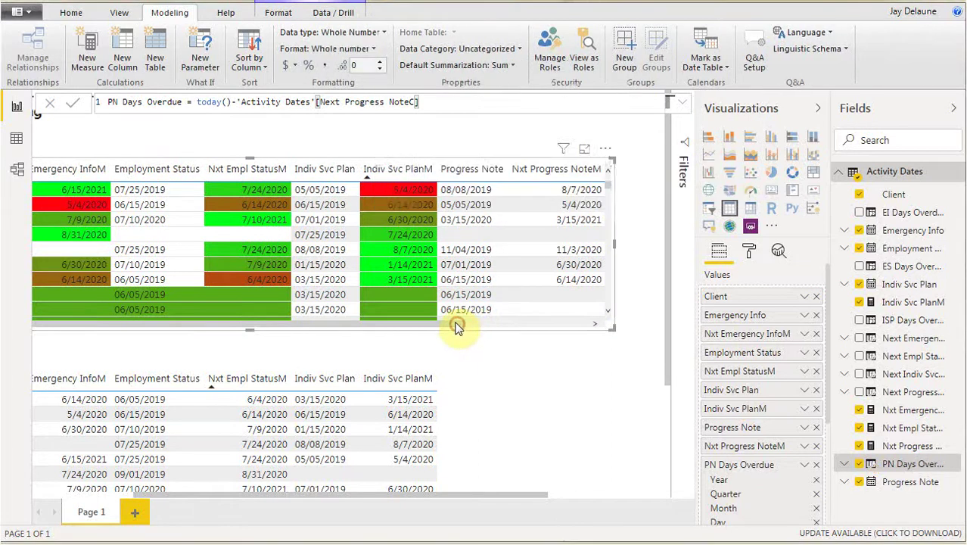
drag(456, 325, 548, 328)
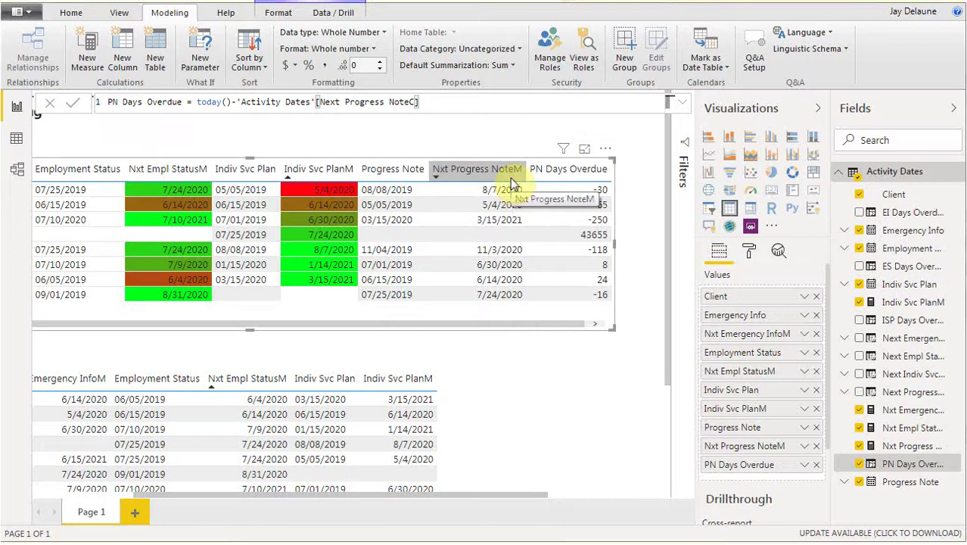
Set up Nxt Progress NoteM background colour formatting based on the PN Days Overdue field
click(805, 447)
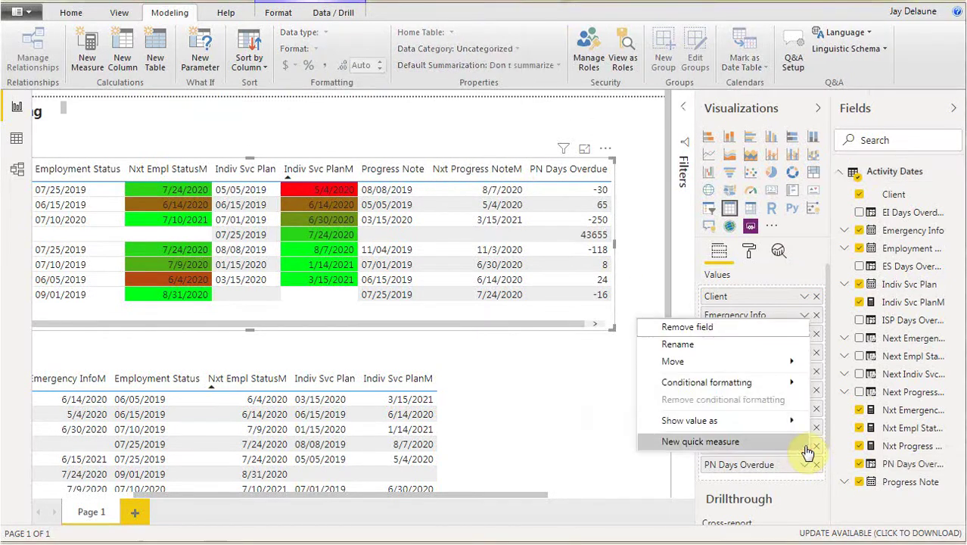
mouse_move(780, 384)
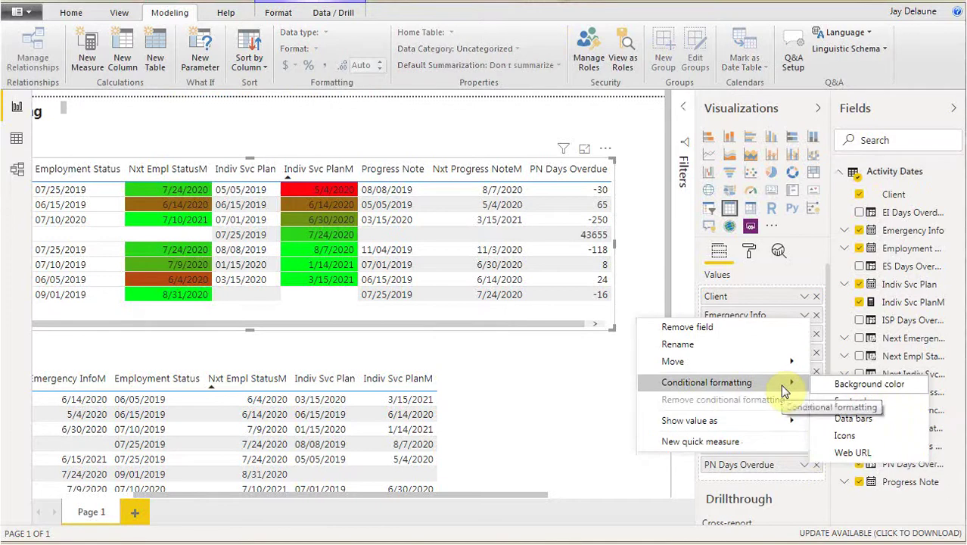
click(871, 384)
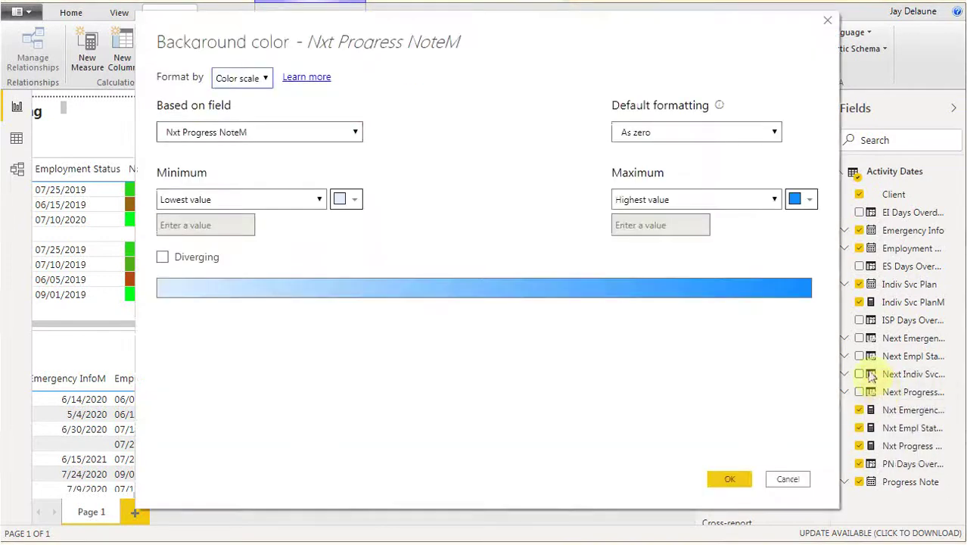
click(353, 134)
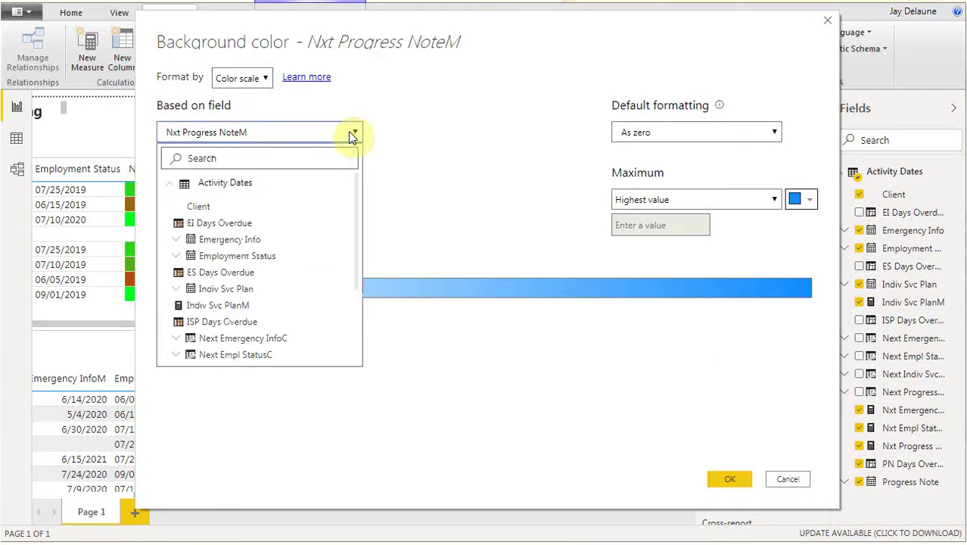
click(272, 158)
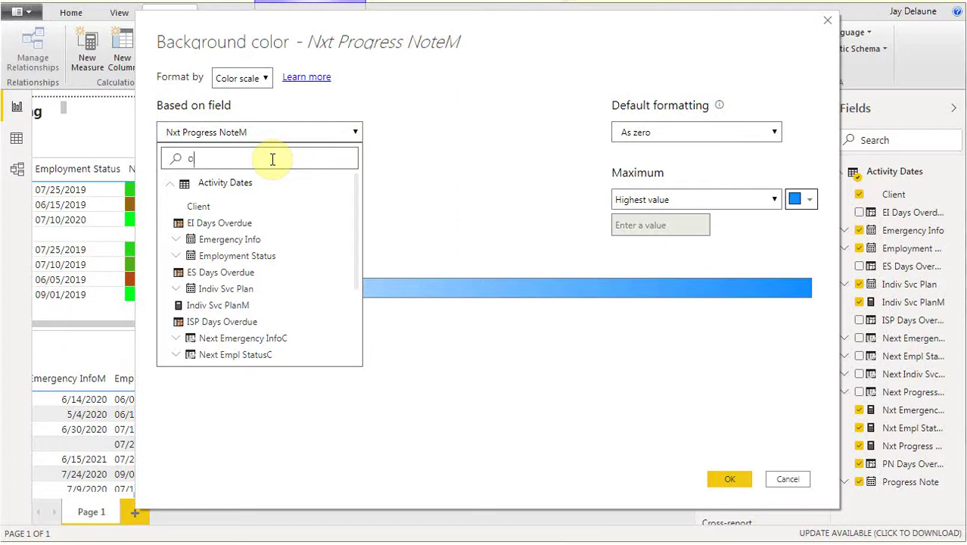
text(overdu)
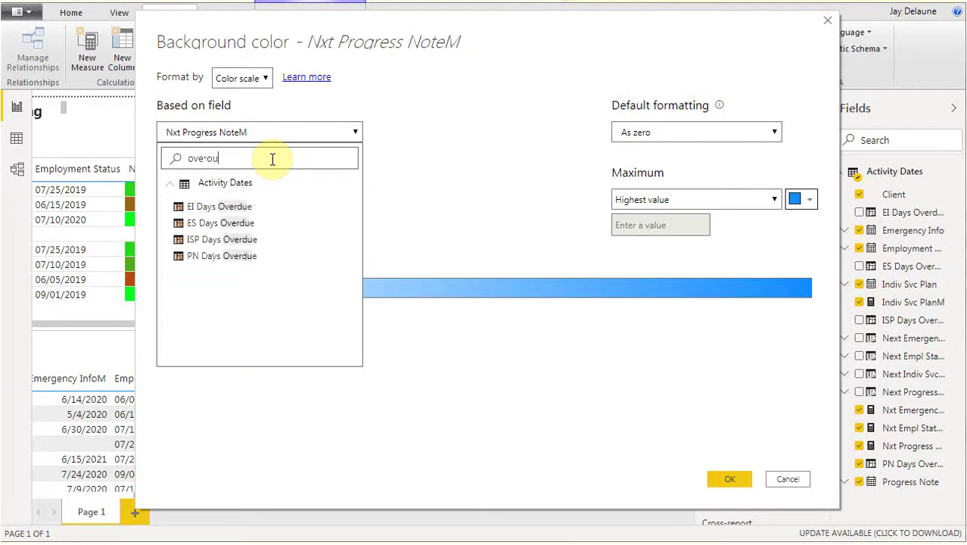
click(211, 259)
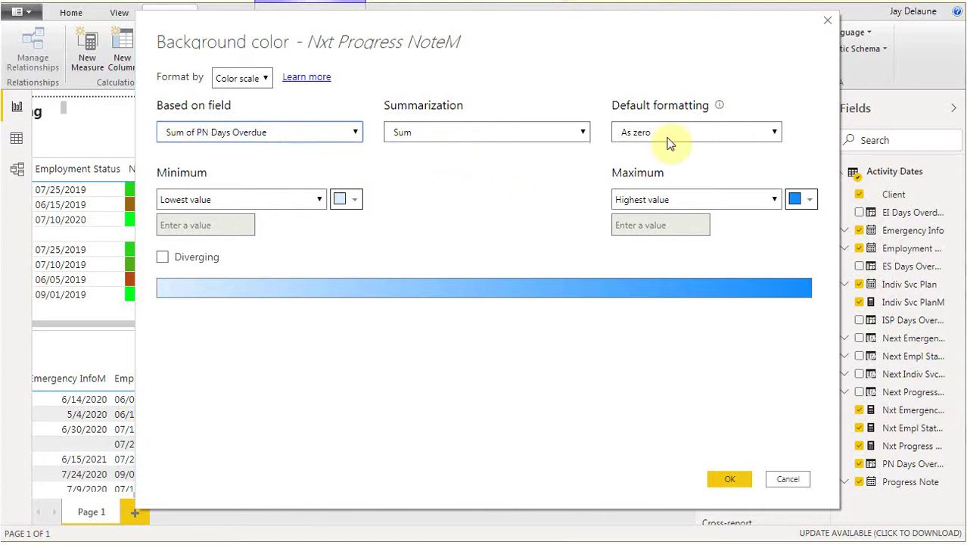
Set the colour scale minimum to a custom value of -30 coloured green
mouse_move(720, 109)
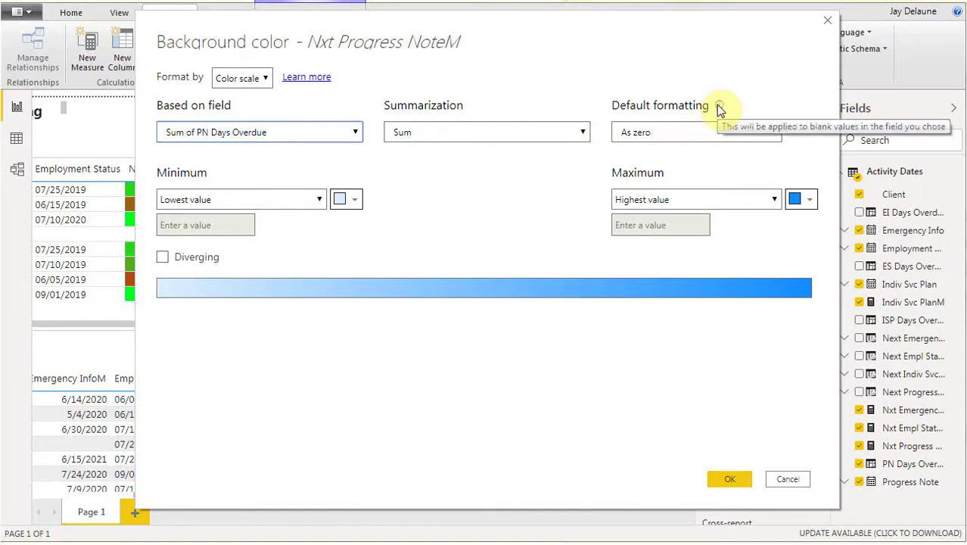
click(319, 200)
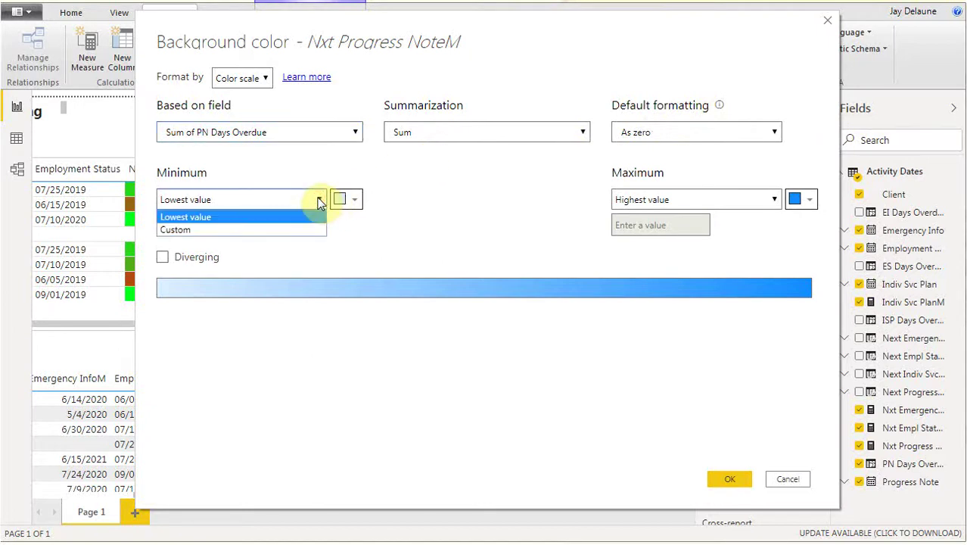
click(289, 230)
click(212, 225)
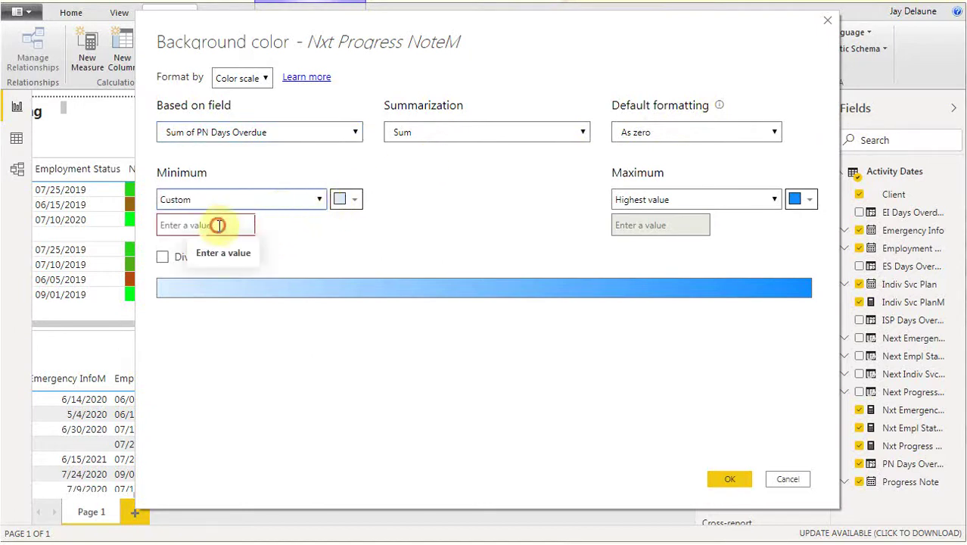
text(-30)
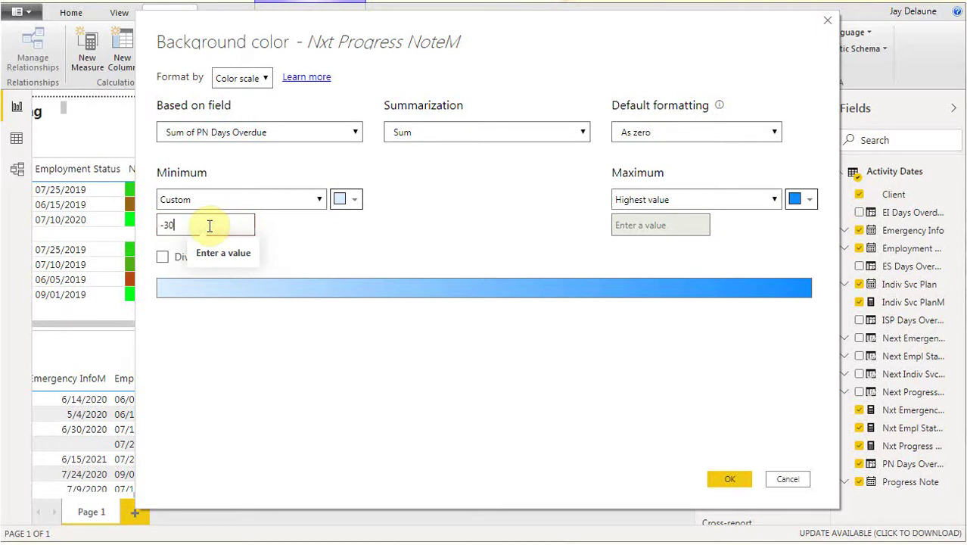
click(355, 200)
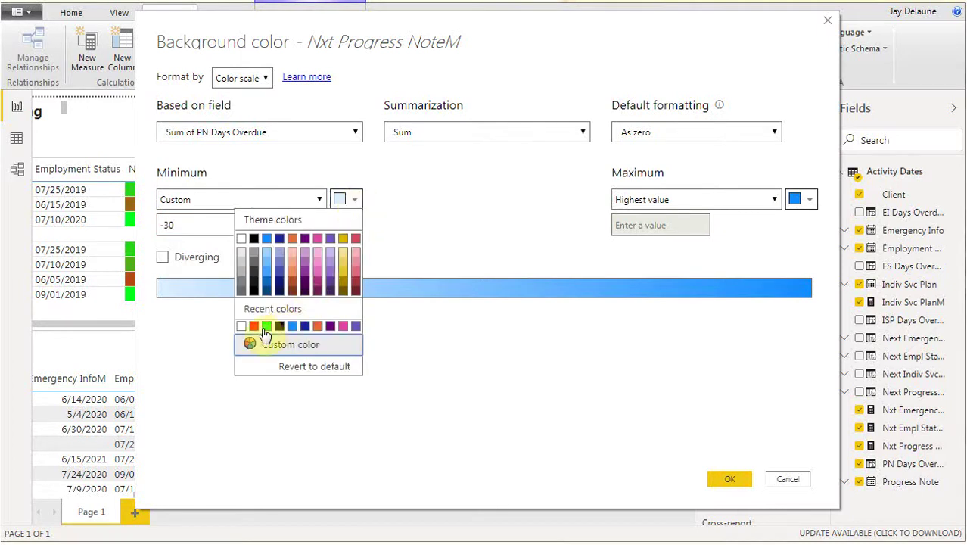
click(206, 328)
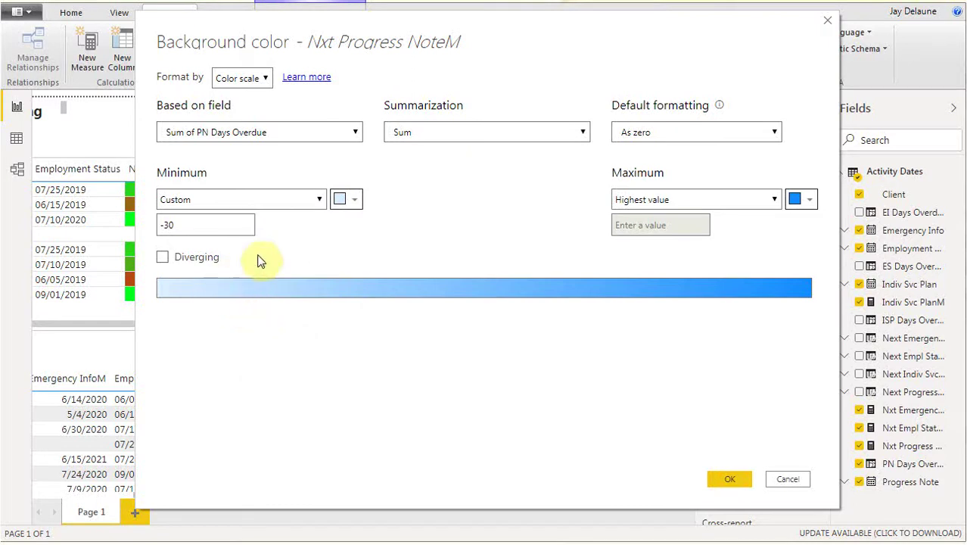
click(354, 200)
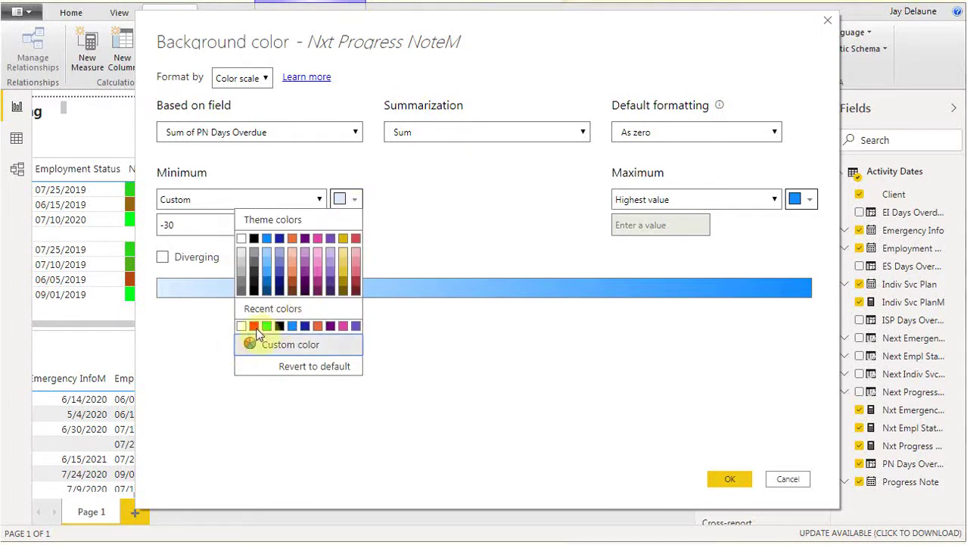
click(266, 325)
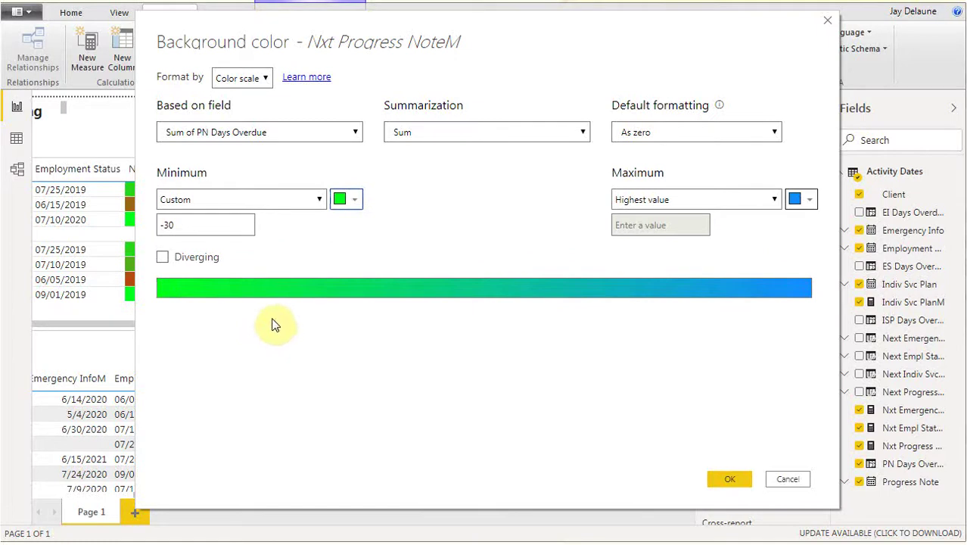
Make the colour scale diverging with a custom red centre at 60 and a white maximum
click(164, 258)
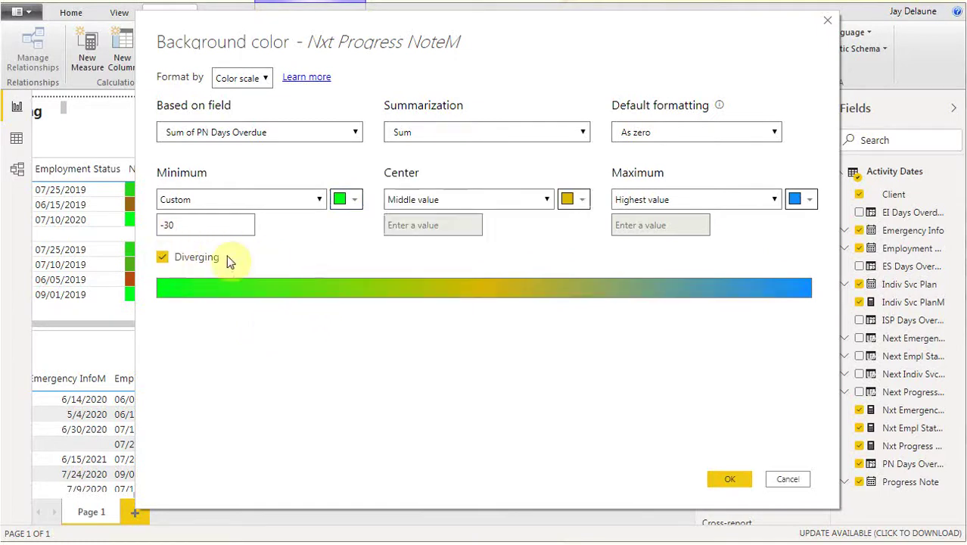
click(549, 201)
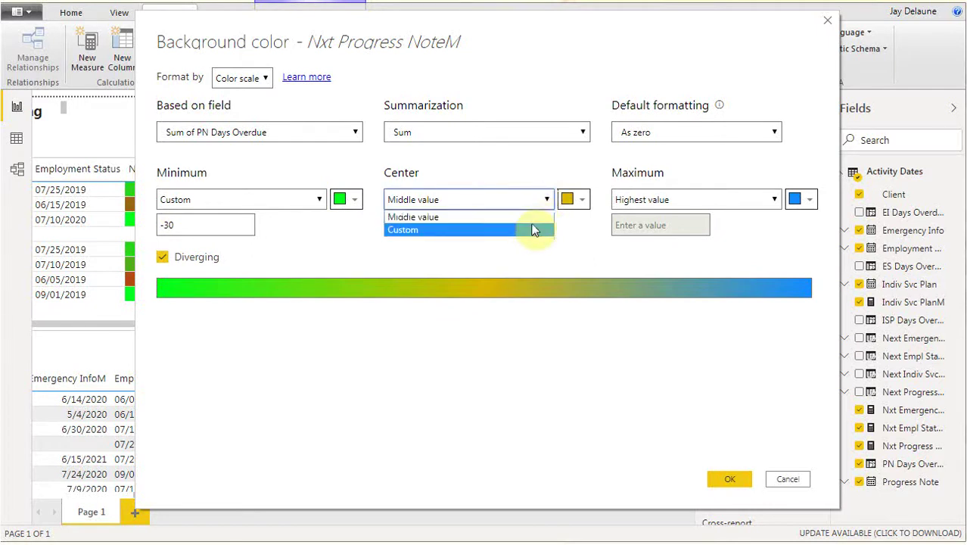
click(532, 229)
click(467, 222)
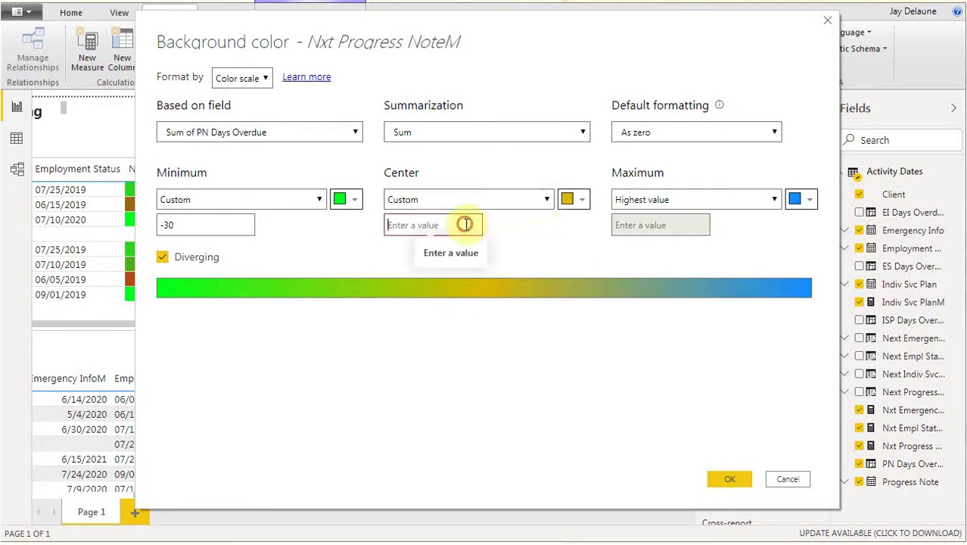
text(60)
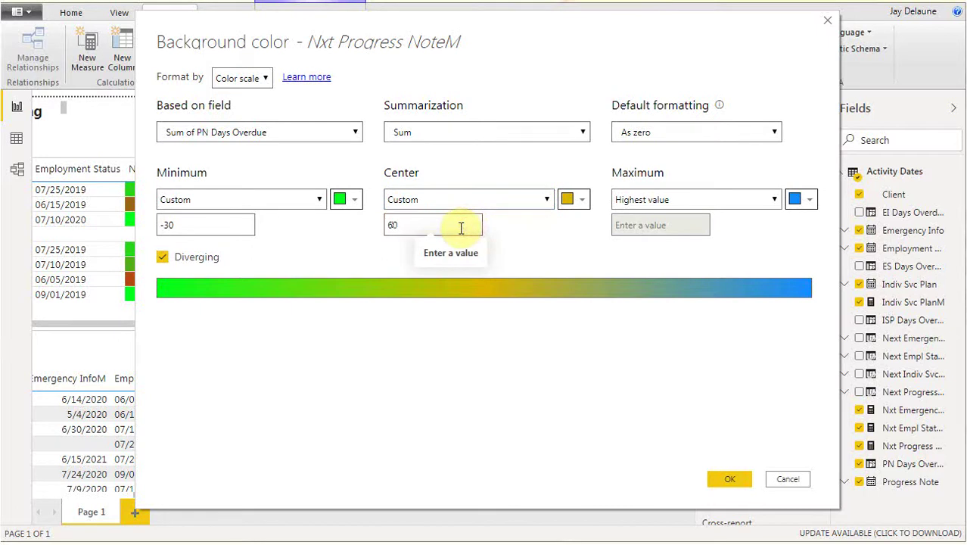
click(574, 199)
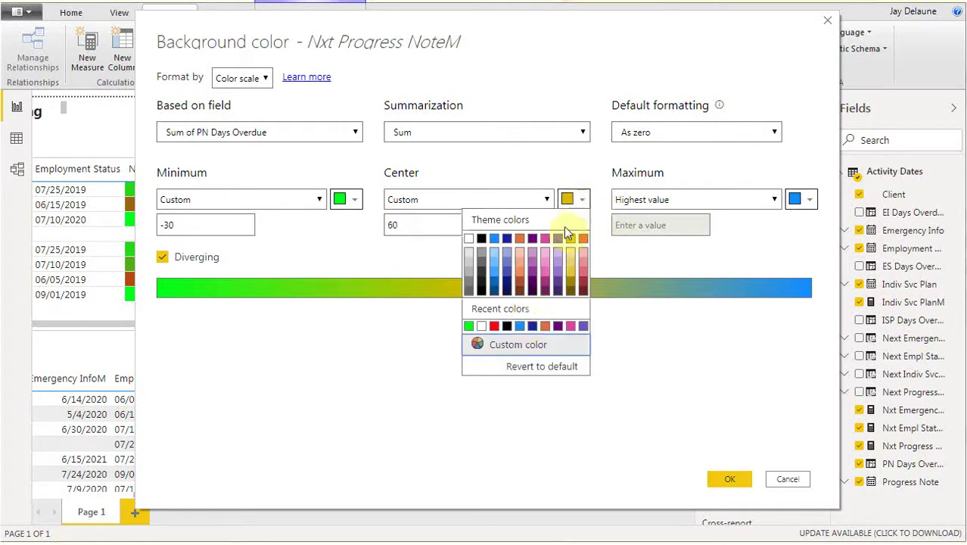
click(494, 326)
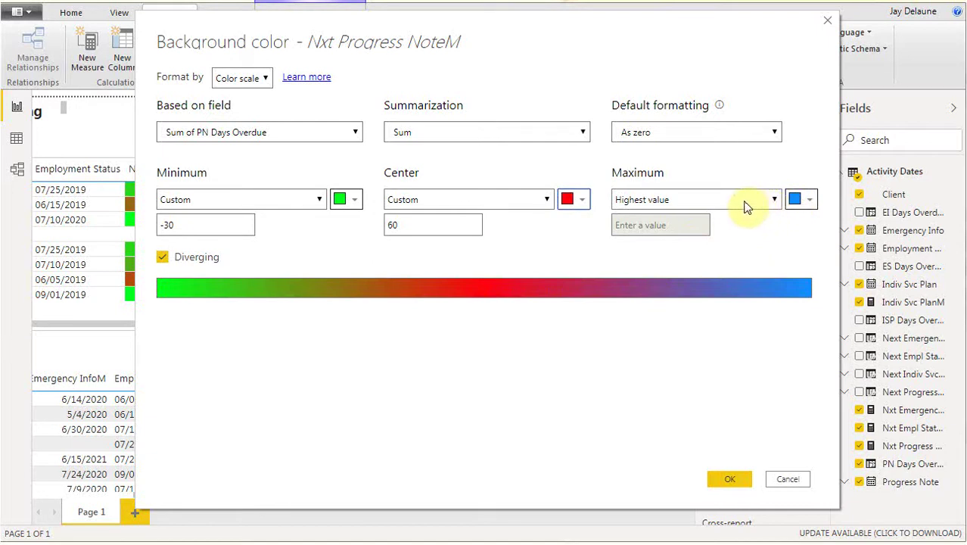
click(810, 202)
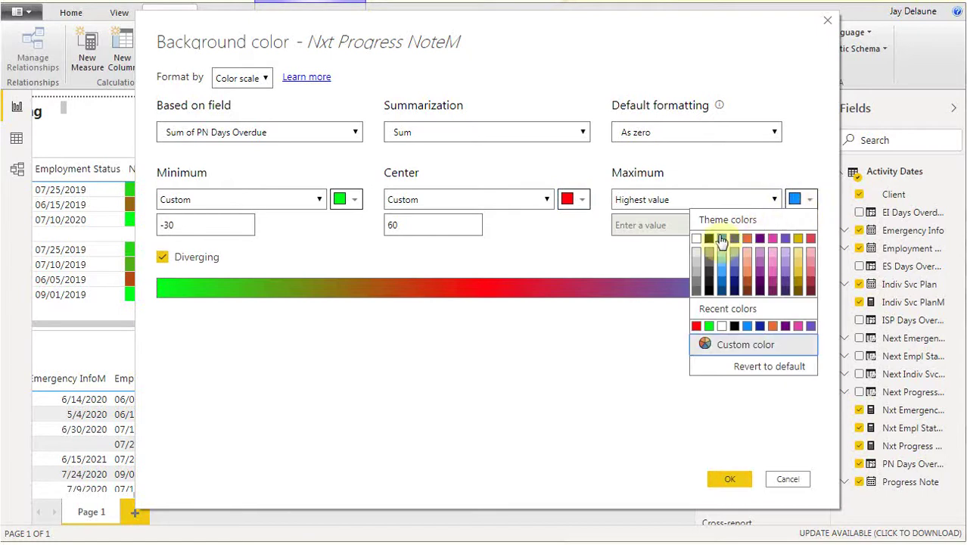
click(697, 238)
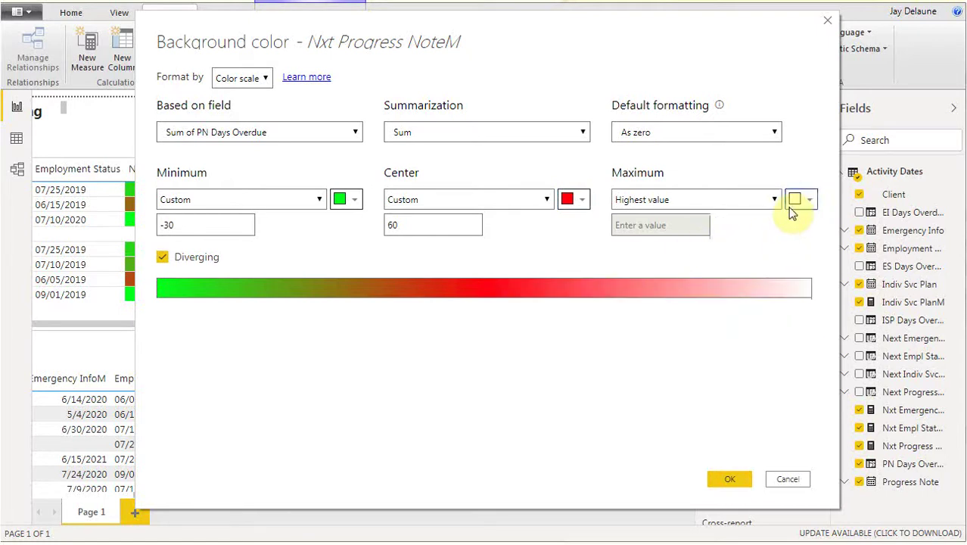
Confirm the diverging scale on Nxt Progress NoteM, then uncheck the PN Days Overdue field
click(729, 481)
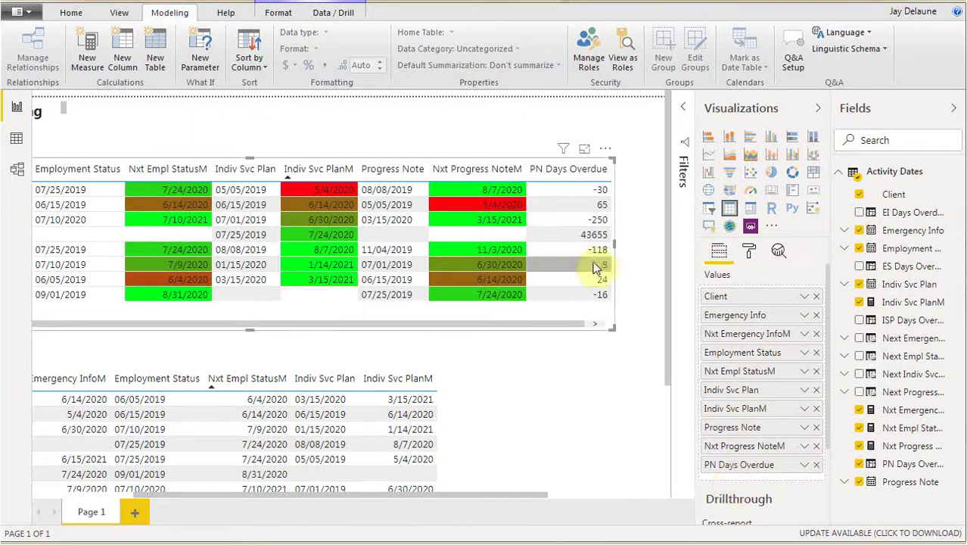
click(598, 237)
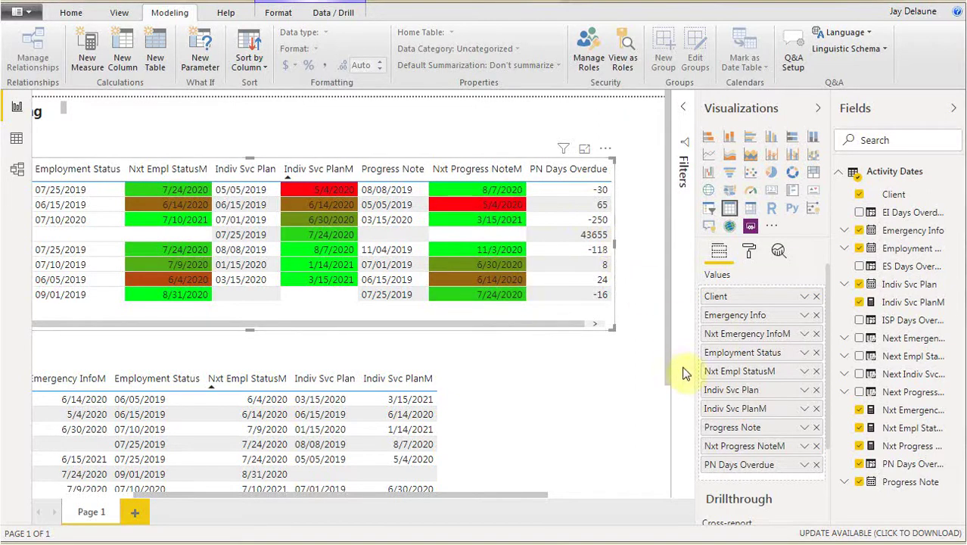
click(859, 464)
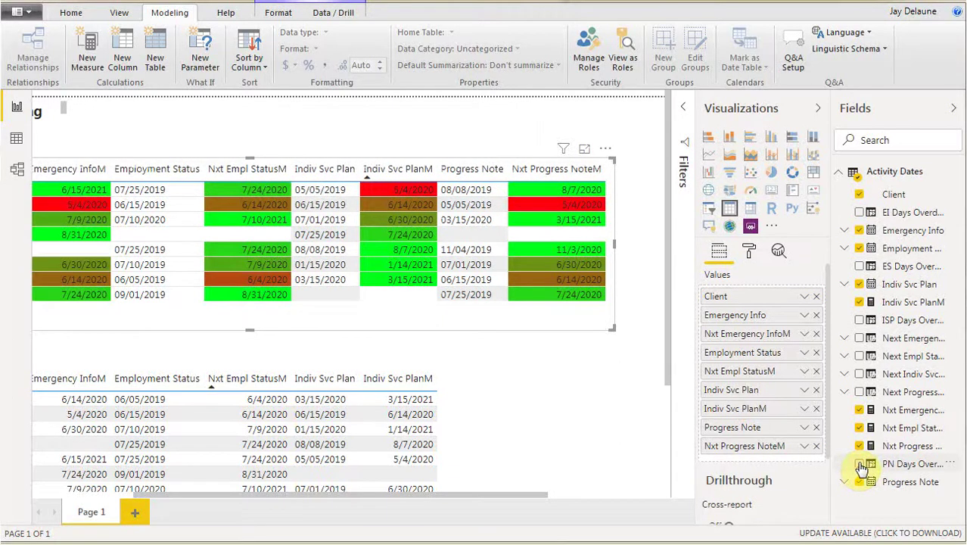